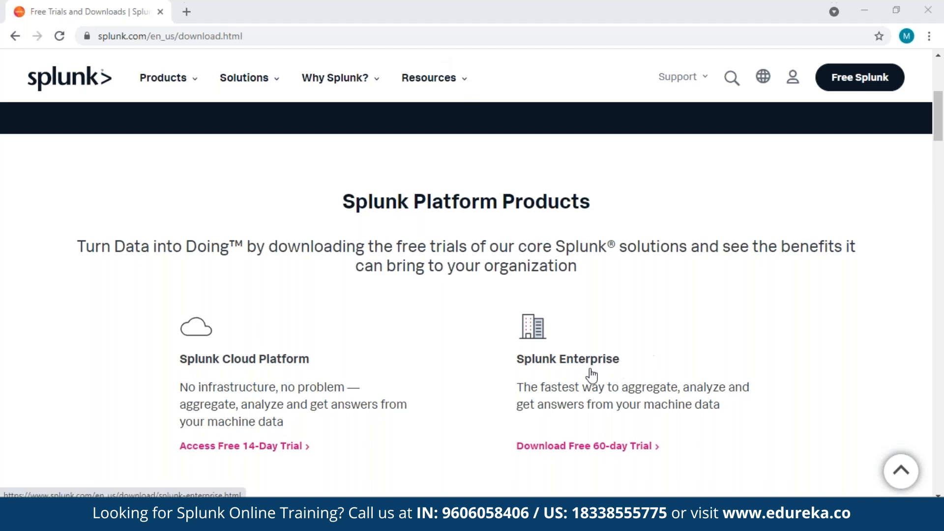
- Open the Splunk Enterprise free-trial download page and review its account registration form
{"action": "left_click", "coordinate": [571, 363]}
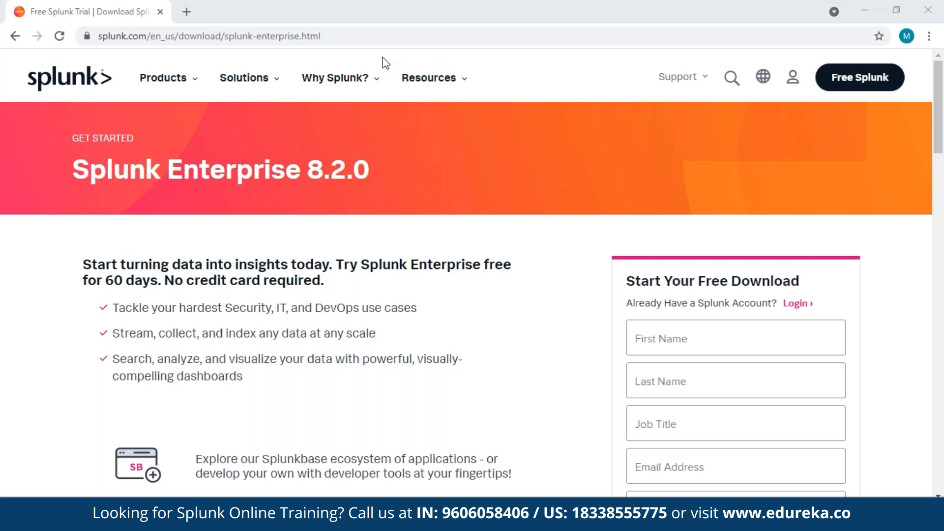
{"action": "mouse_move", "coordinate": [938, 154]}
{"action": "left_mouse_down"}
{"action": "mouse_move", "coordinate": [938, 211]}
{"action": "mouse_move", "coordinate": [940, 172]}
{"action": "left_mouse_up"}
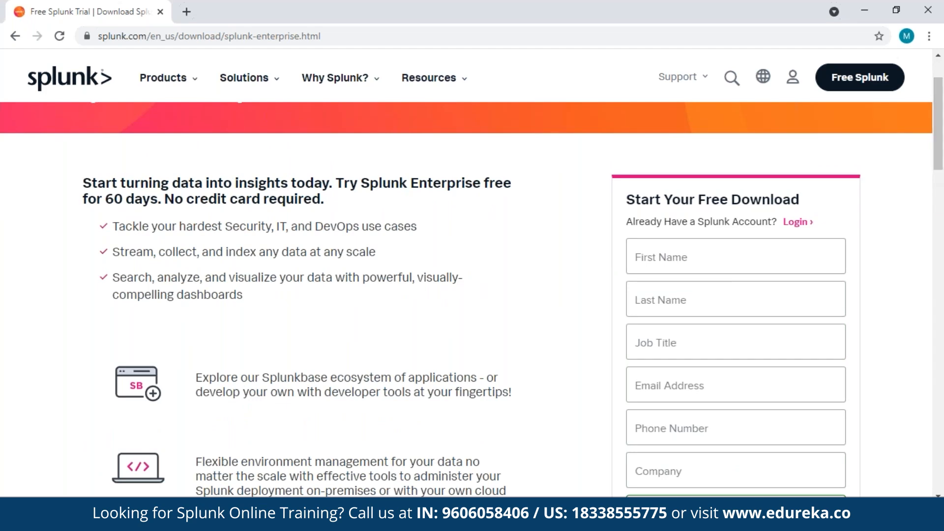
{"action": "left_click", "coordinate": [712, 257]}
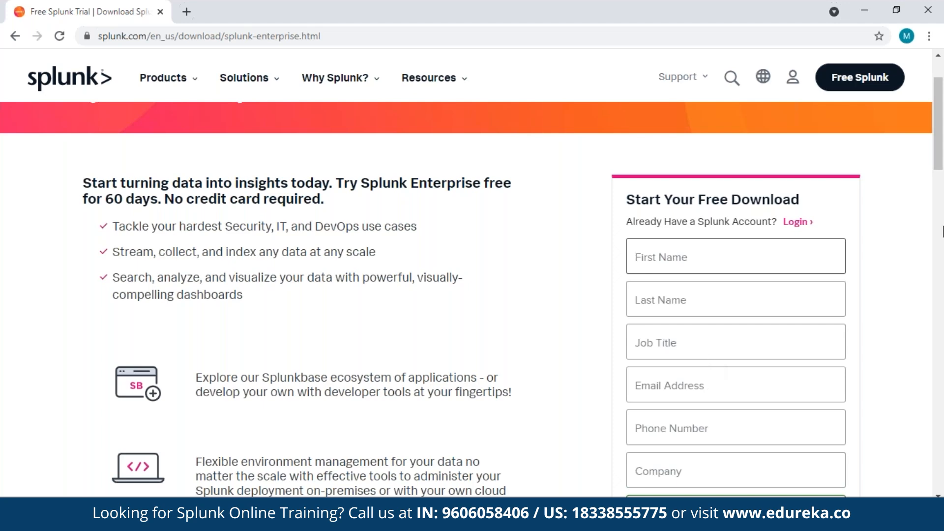
{"action": "left_click_drag", "start_coordinate": [940, 151], "coordinate": [940, 241]}
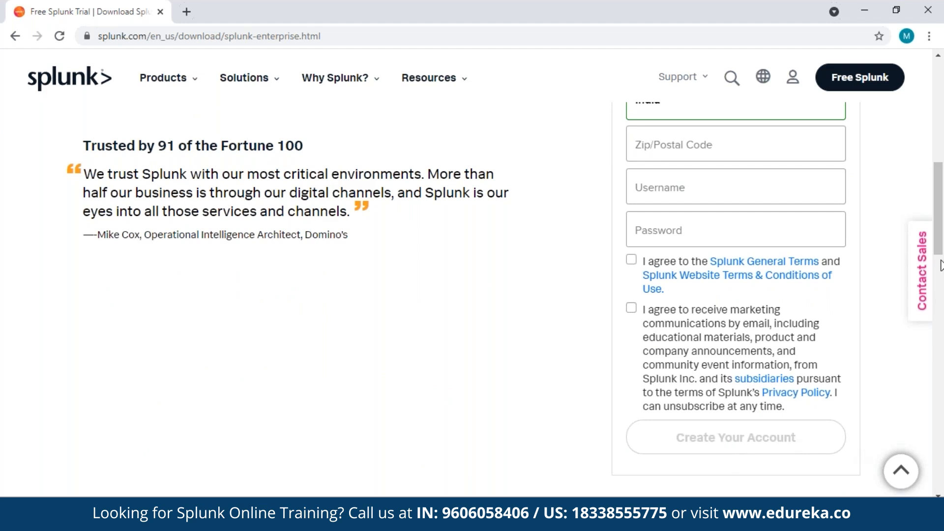
{"action": "left_click_drag", "start_coordinate": [940, 255], "coordinate": [924, 185]}
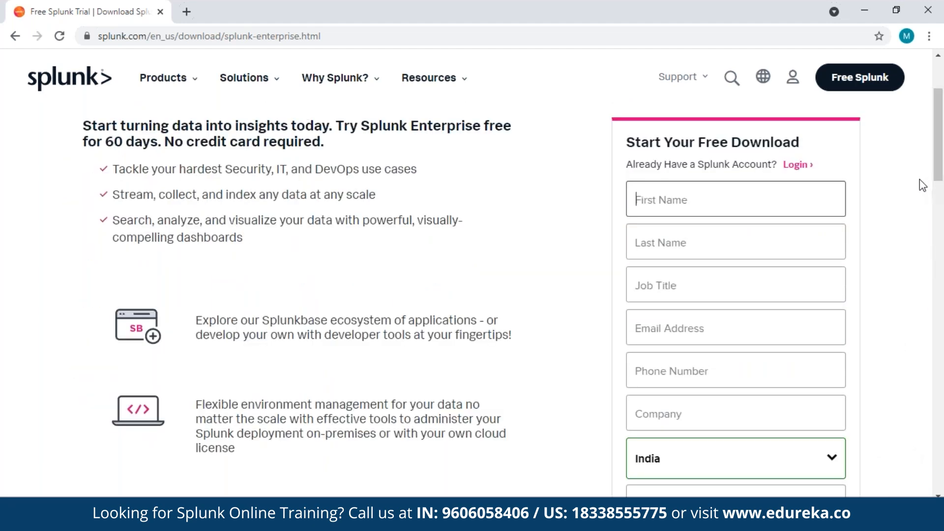
- Try to log in to the existing Splunk account from the download form with the account username and password
{"action": "left_click", "coordinate": [795, 166]}
{"action": "left_click", "coordinate": [736, 177]}
{"action": "left_click", "coordinate": [693, 219]}
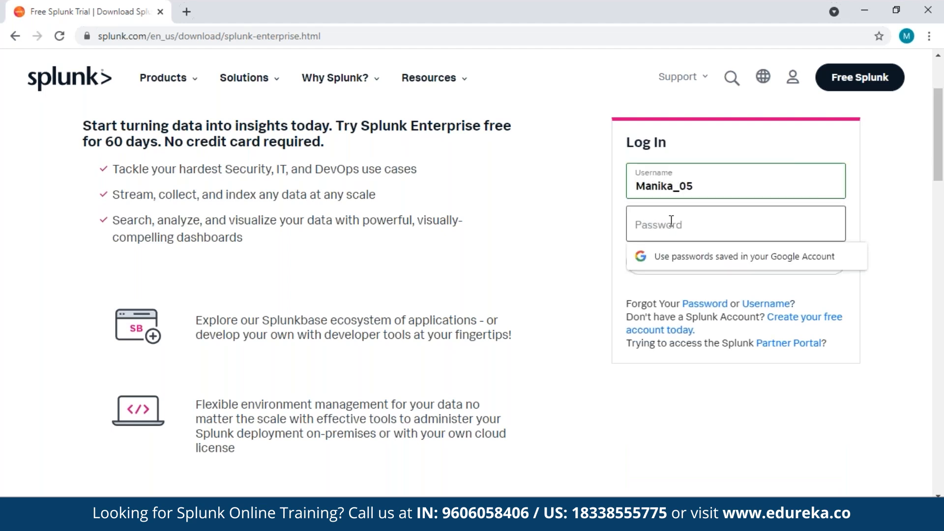
{"action": "type", "text": "•••••••"}
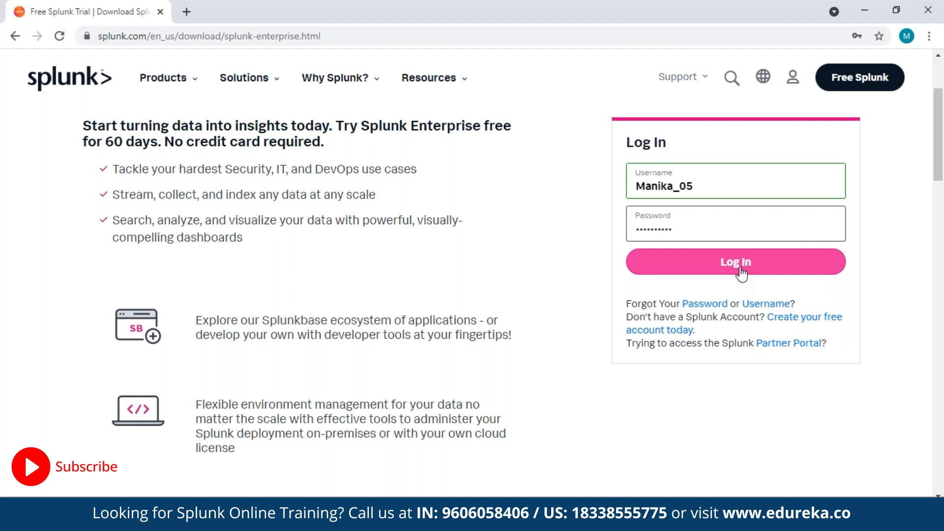
{"action": "left_click", "coordinate": [741, 264]}
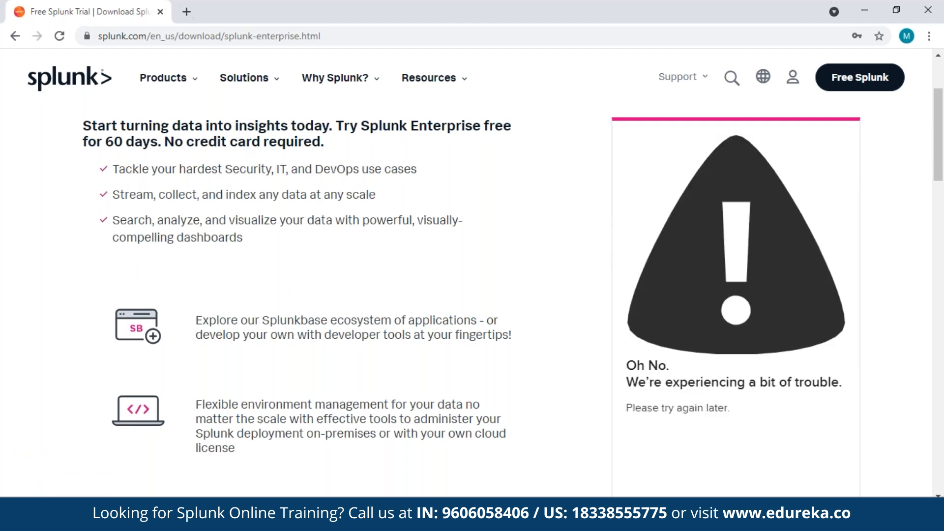
- Log in on the Splunk Account Login page with the account username and password, and dismiss the browser's offer to save the password
{"action": "mouse_move", "coordinate": [793, 76]}
{"action": "left_click", "coordinate": [801, 121]}
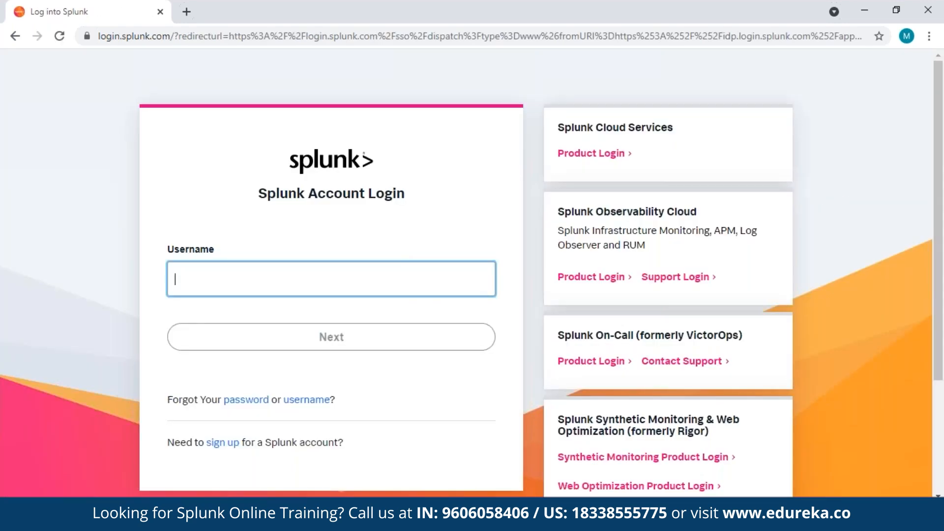
{"action": "left_click", "coordinate": [247, 281]}
{"action": "left_click", "coordinate": [247, 320]}
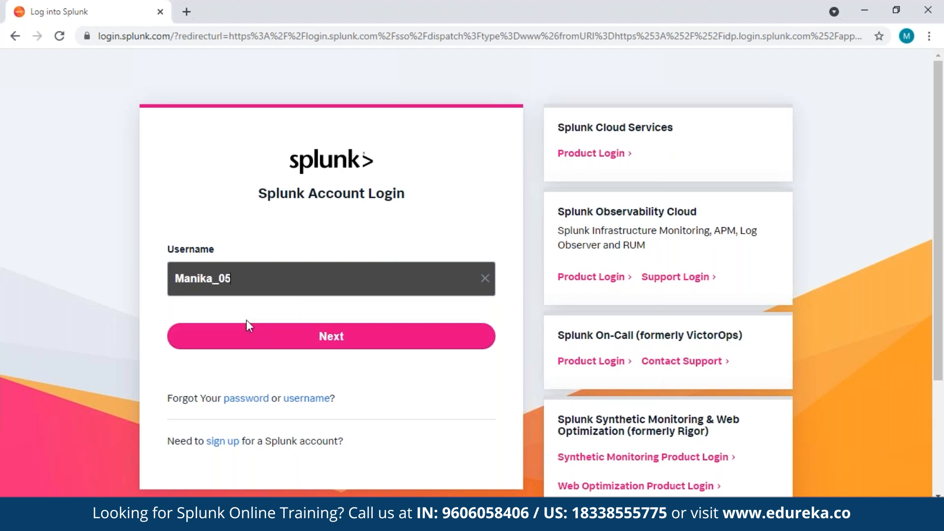
{"action": "left_click", "coordinate": [255, 342]}
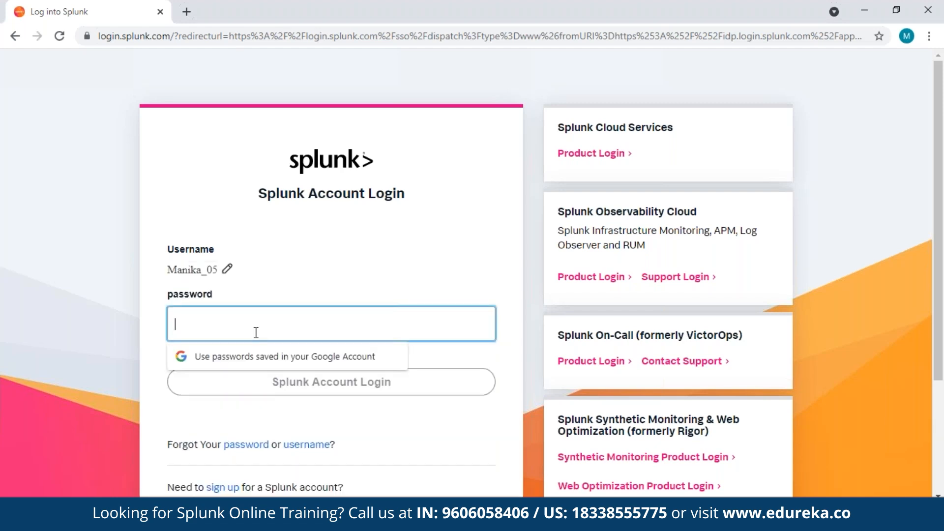
{"action": "type", "text": "••••••••••"}
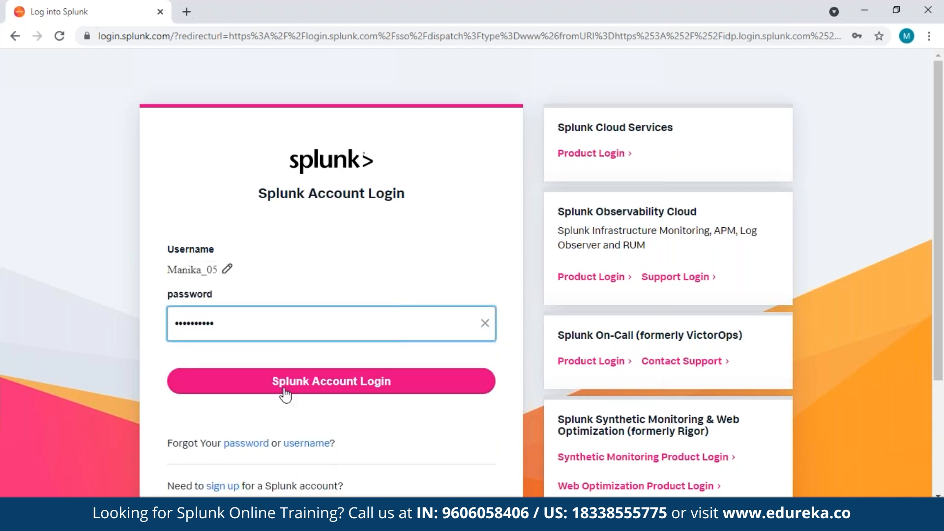
{"action": "left_click", "coordinate": [288, 390]}
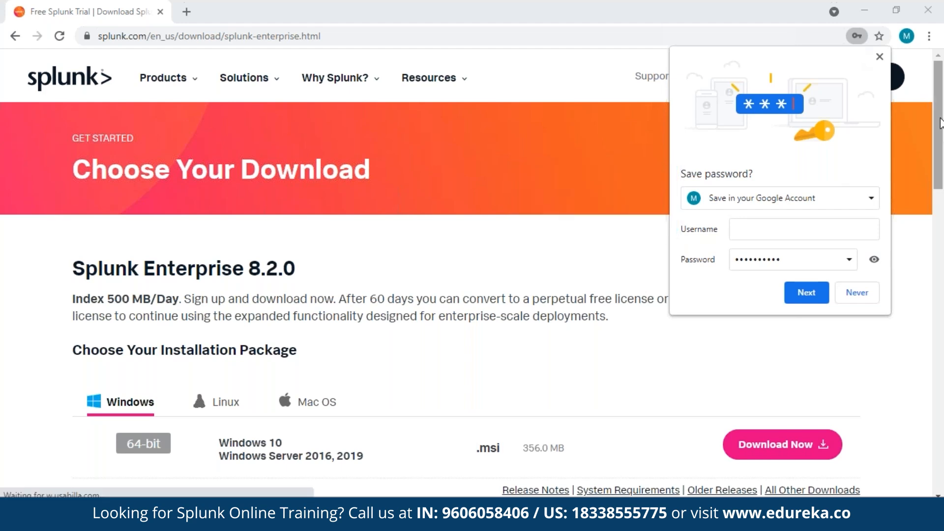
{"action": "left_click", "coordinate": [881, 59]}
- Download the 64-bit Windows .msi package of Splunk Enterprise 8.2.0 and show the file in its folder
{"action": "mouse_move", "coordinate": [941, 91]}
{"action": "left_mouse_down"}
{"action": "mouse_move", "coordinate": [940, 145]}
{"action": "mouse_move", "coordinate": [940, 105]}
{"action": "left_mouse_up"}
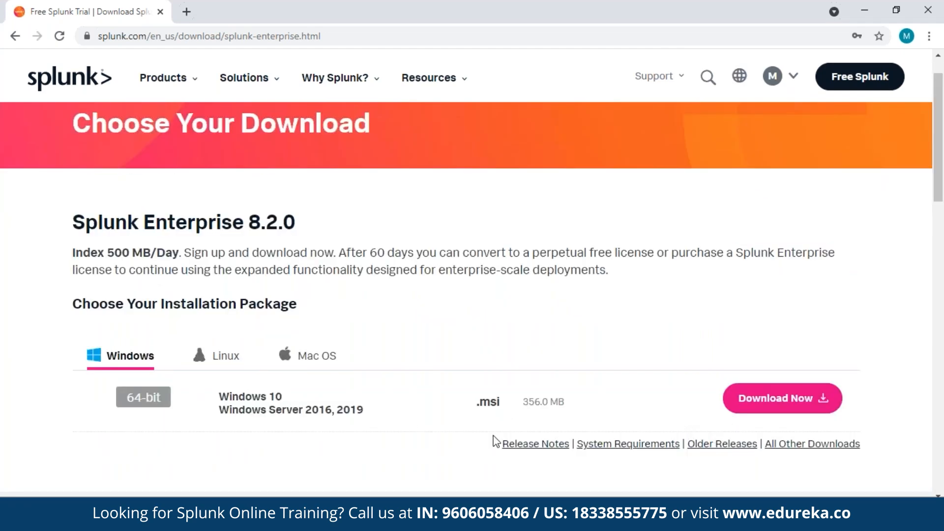
{"action": "left_click", "coordinate": [774, 400]}
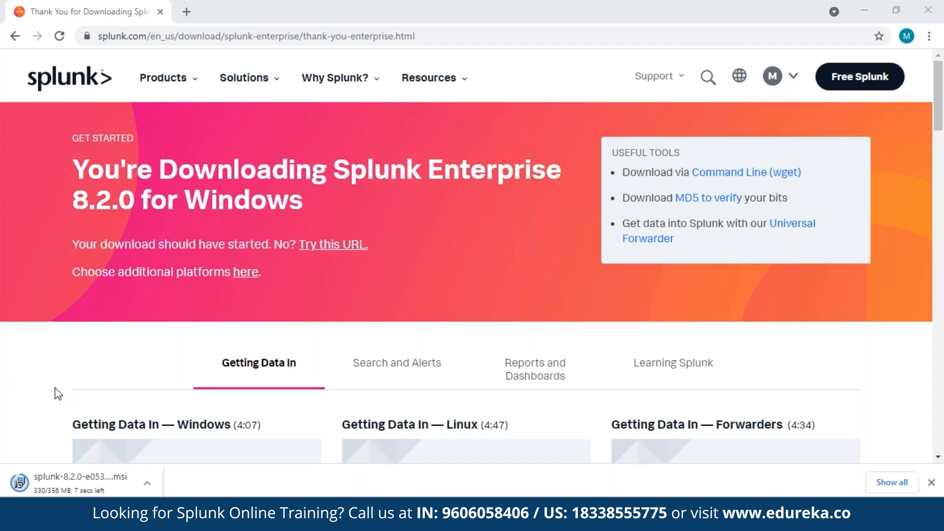
{"action": "left_click", "coordinate": [149, 485]}
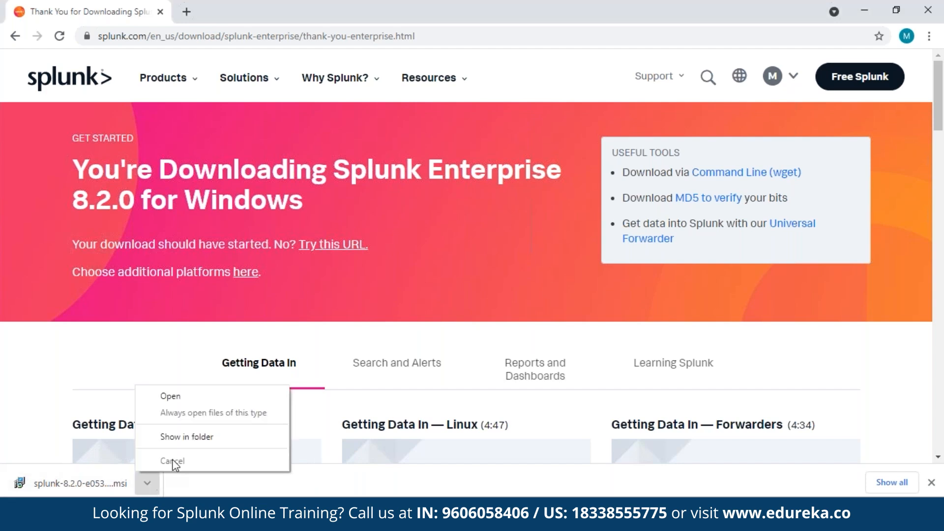
{"action": "left_click", "coordinate": [190, 437]}
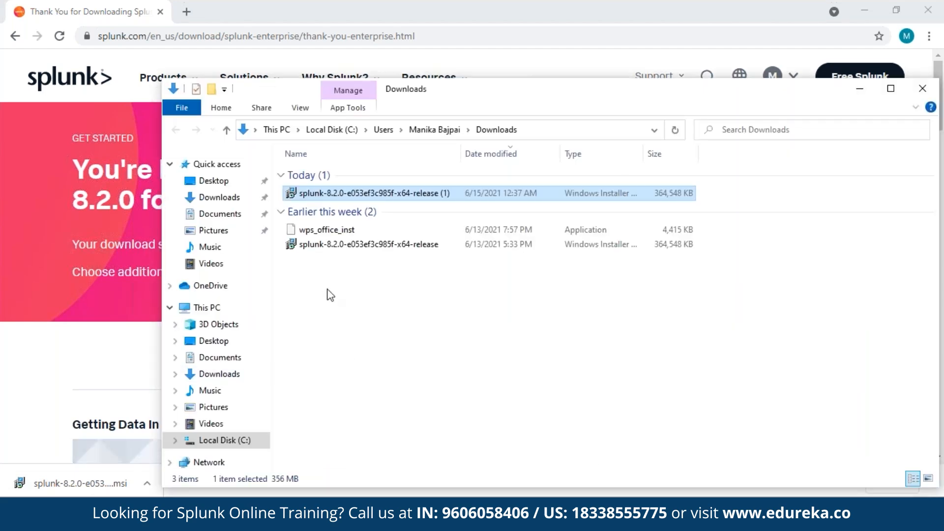
- Start installing today's downloaded Splunk package and accept the License Agreement
{"action": "right_click", "coordinate": [352, 196]}
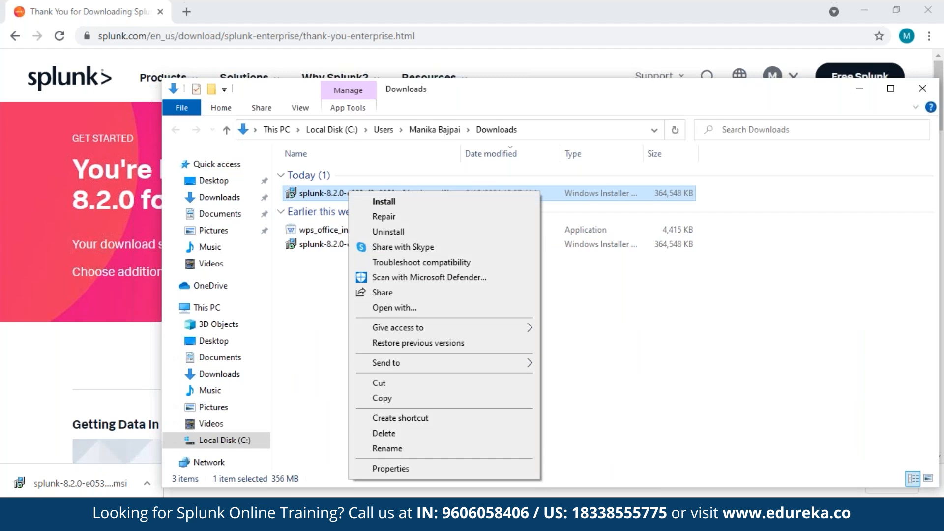
{"action": "left_click", "coordinate": [377, 202]}
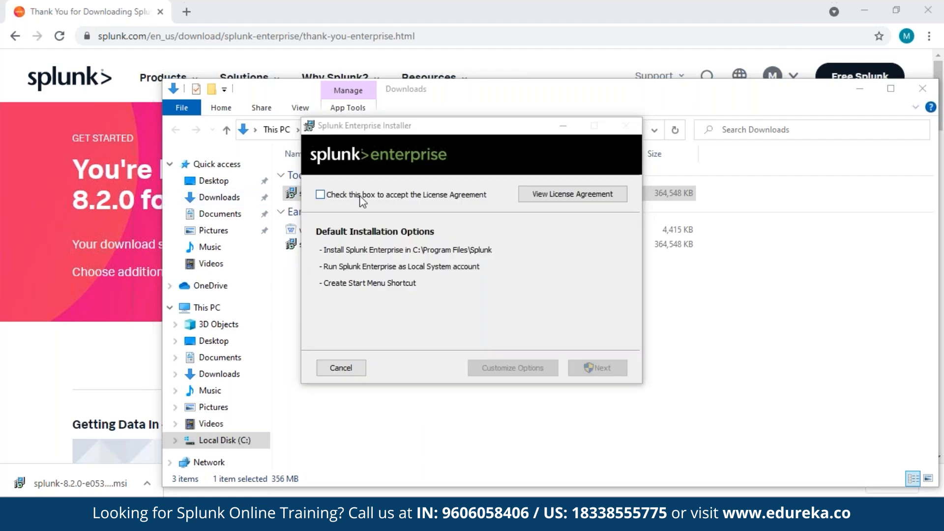
{"action": "left_click", "coordinate": [320, 194]}
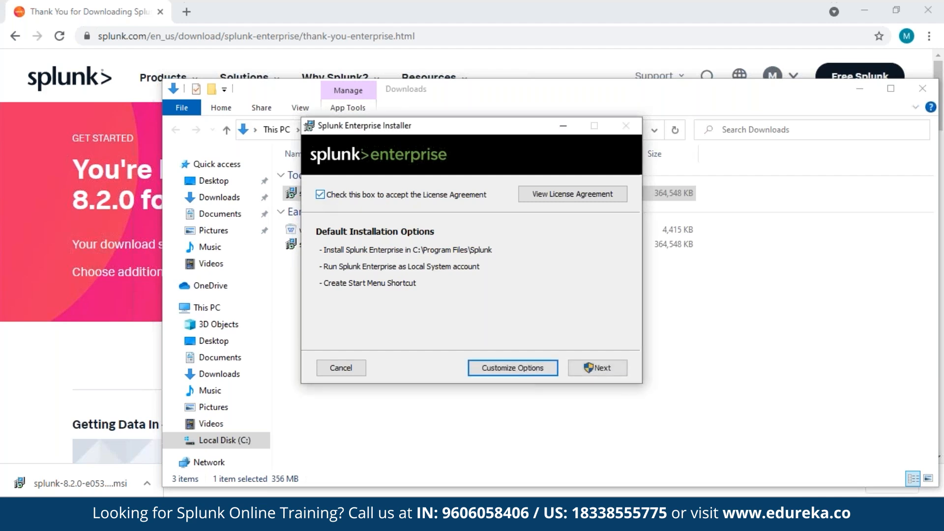
{"action": "left_click", "coordinate": [576, 200]}
{"action": "left_click_drag", "start_coordinate": [615, 209], "coordinate": [619, 268]}
{"action": "left_click", "coordinate": [593, 368]}
{"action": "left_click", "coordinate": [512, 370]}
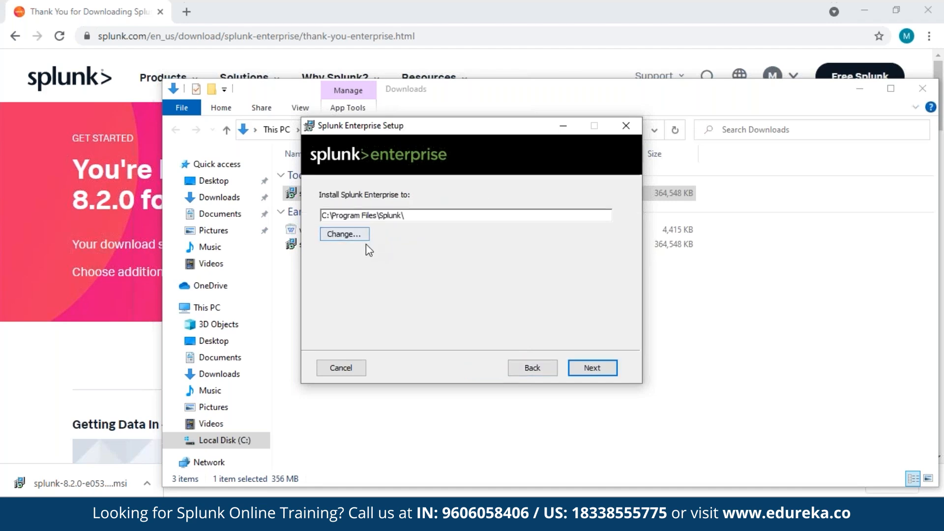
{"action": "left_click", "coordinate": [343, 370]}
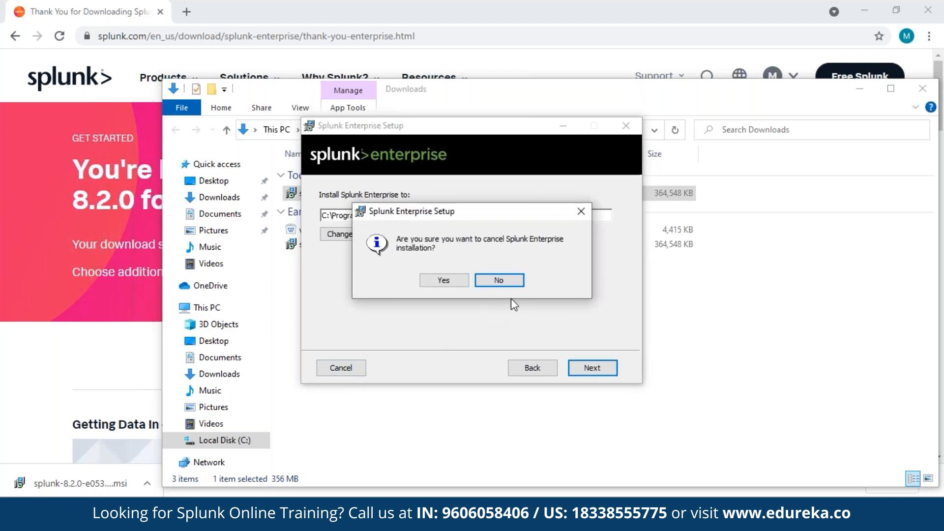
{"action": "left_click", "coordinate": [449, 280]}
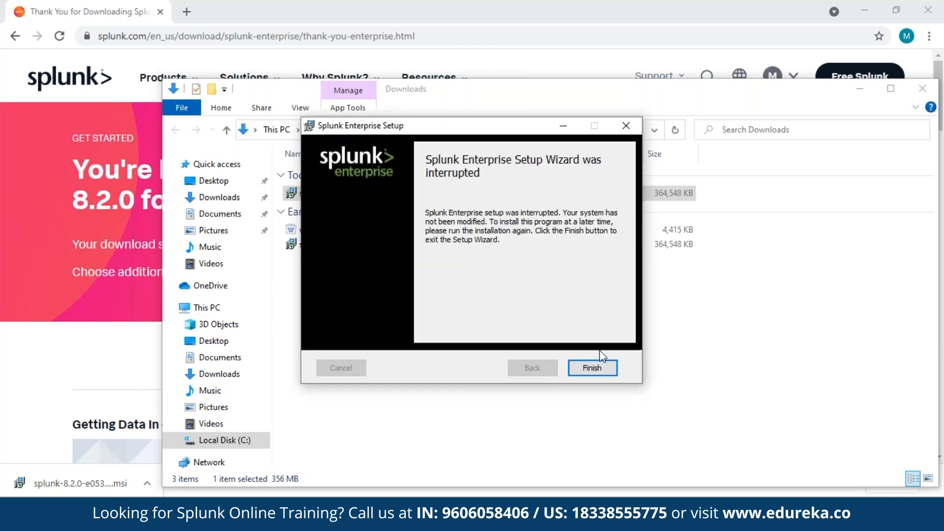
{"action": "left_click", "coordinate": [595, 369]}
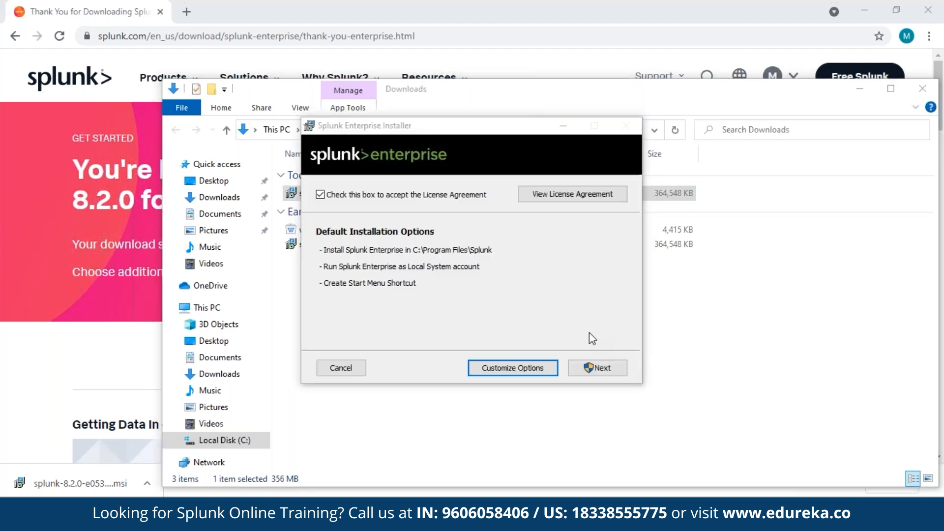
- Continue with the default installation options and enter the administrator account's username, password and password confirmation
{"action": "left_click", "coordinate": [595, 370]}
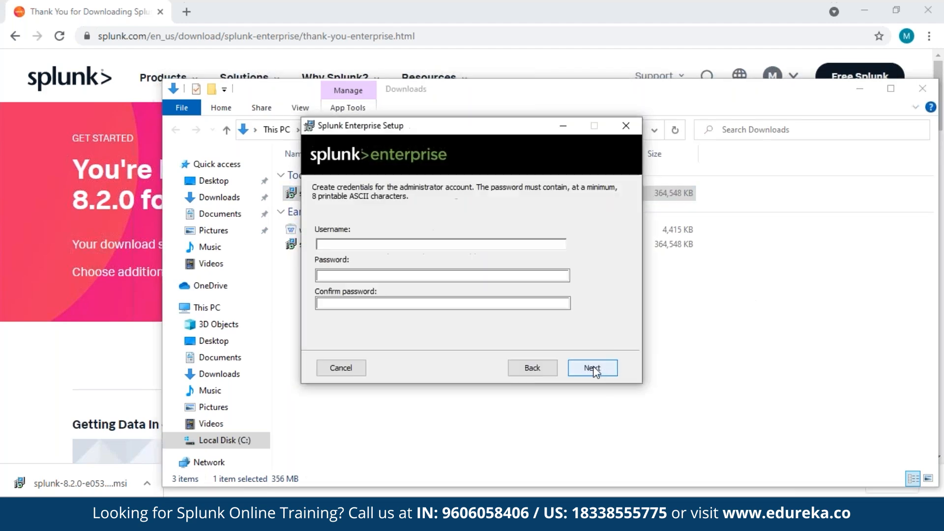
{"action": "left_click", "coordinate": [456, 245]}
{"action": "type", "text": "Manika_05"}
{"action": "left_click", "coordinate": [438, 276]}
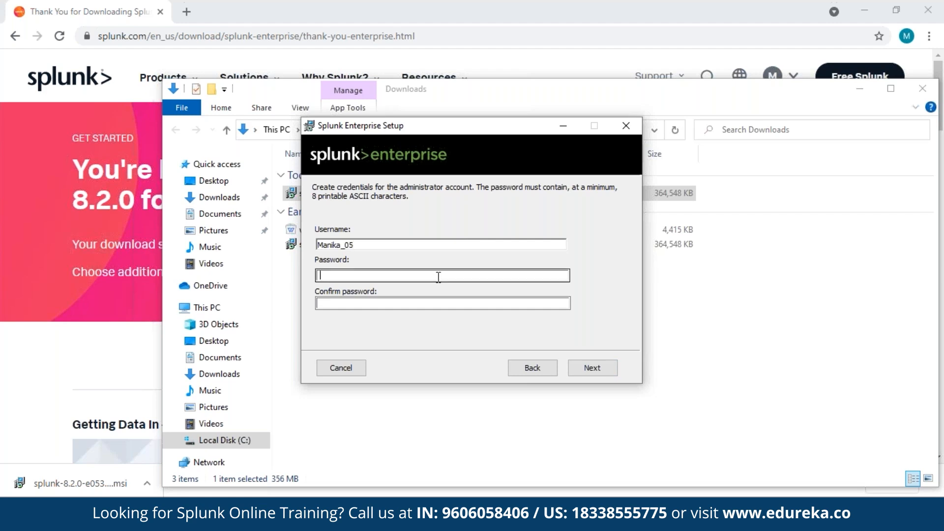
{"action": "type", "text": "••••••••••"}
{"action": "left_click", "coordinate": [437, 303]}
{"action": "type", "text": "•••••••••••"}
{"action": "left_click", "coordinate": [581, 372]}
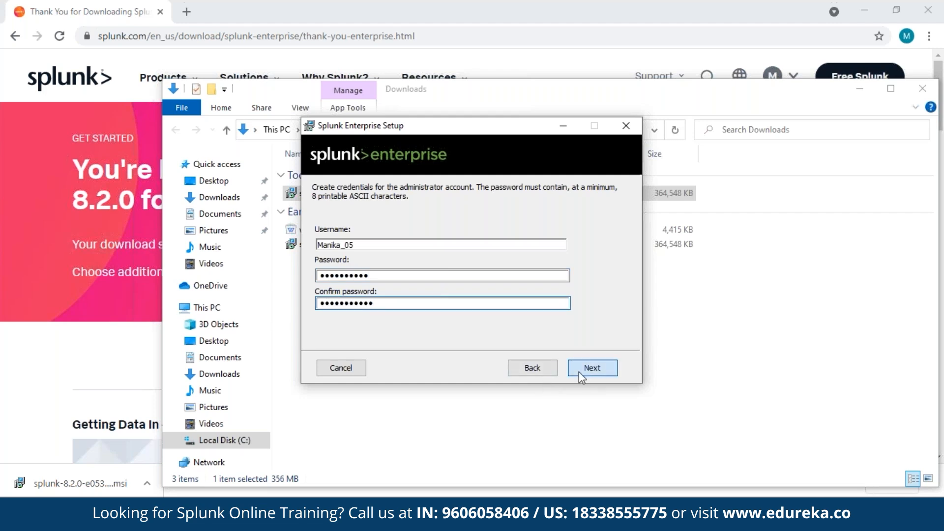
- Clear and re-enter the administrator password confirmation, and proceed to the final installation page
{"action": "left_click", "coordinate": [484, 285]}
{"action": "left_click", "coordinate": [421, 304]}
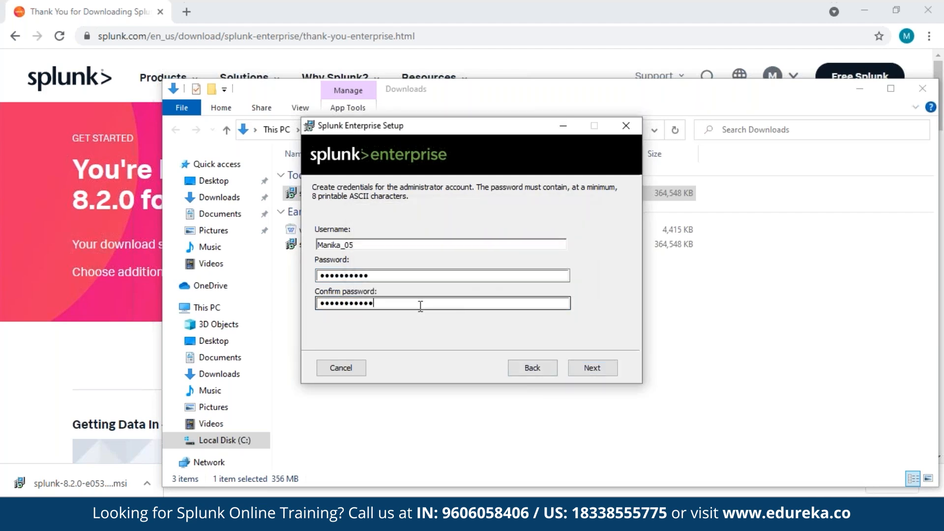
{"action": "key", "text": "BackSpace"}
{"action": "key", "text": "BackSpace"}
{"action": "key", "text": "BackSpace"}
{"action": "key", "text": "BackSpace"}
{"action": "key", "text": "BackSpace"}
{"action": "key", "text": "BackSpace"}
{"action": "key", "text": "BackSpace"}
{"action": "key", "text": "BackSpace"}
{"action": "key", "text": "BackSpace"}
{"action": "key", "text": "BackSpace"}
{"action": "key", "text": "BackSpace"}
{"action": "type", "text": "••••••••••"}
{"action": "left_click", "coordinate": [579, 373]}
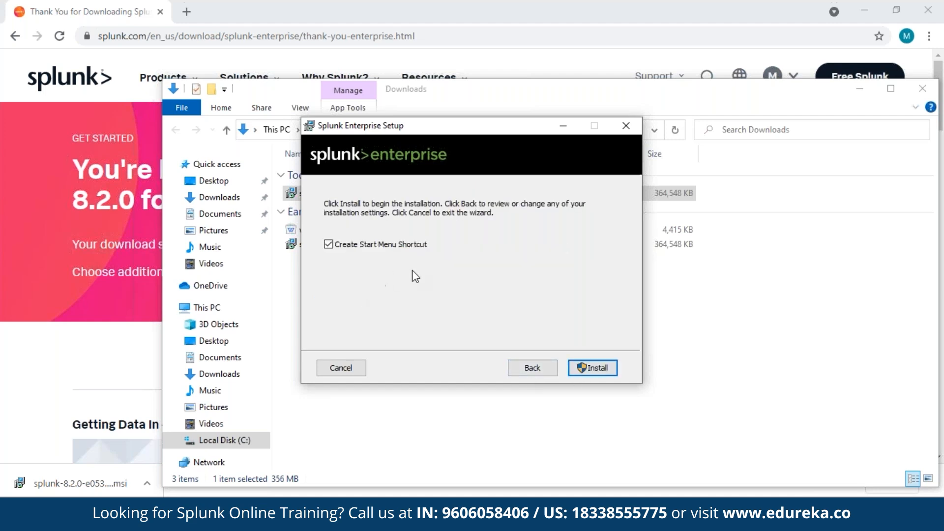
- Install Splunk Enterprise with the Start Menu shortcut and finish the setup, launching the browser with Splunk Enterprise
{"action": "left_click", "coordinate": [583, 370]}
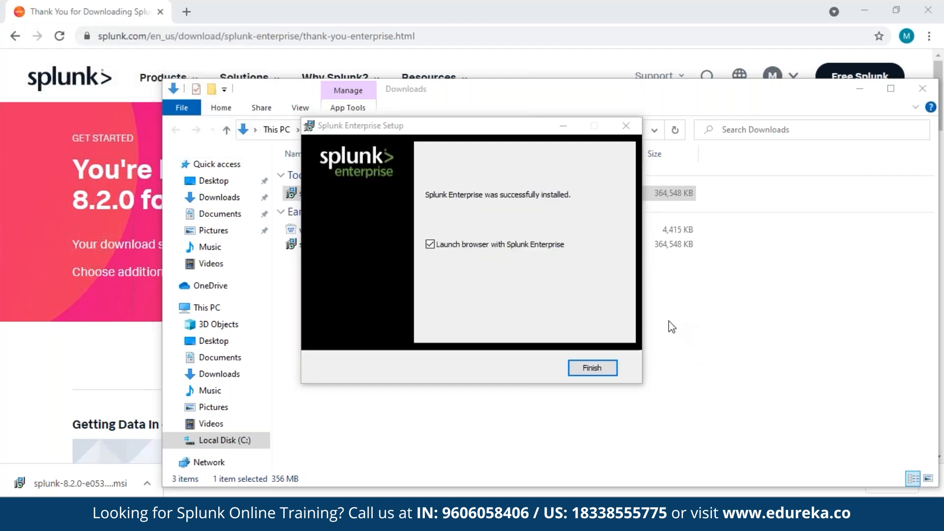
{"action": "left_click", "coordinate": [592, 369]}
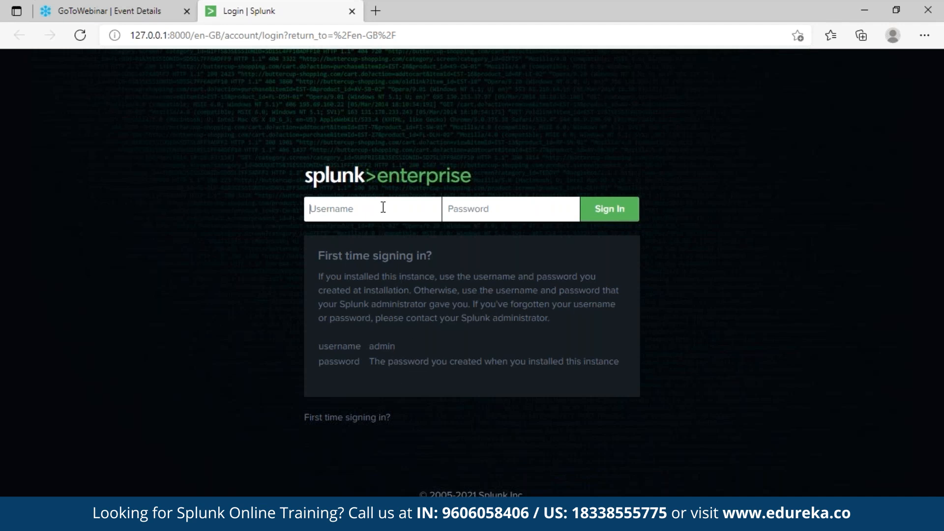
- Sign in to the local Splunk Enterprise instance with the administrator username and password
{"action": "type", "text": "Manika_05"}
{"action": "left_click", "coordinate": [467, 217]}
{"action": "type", "text": "•••••••••••"}
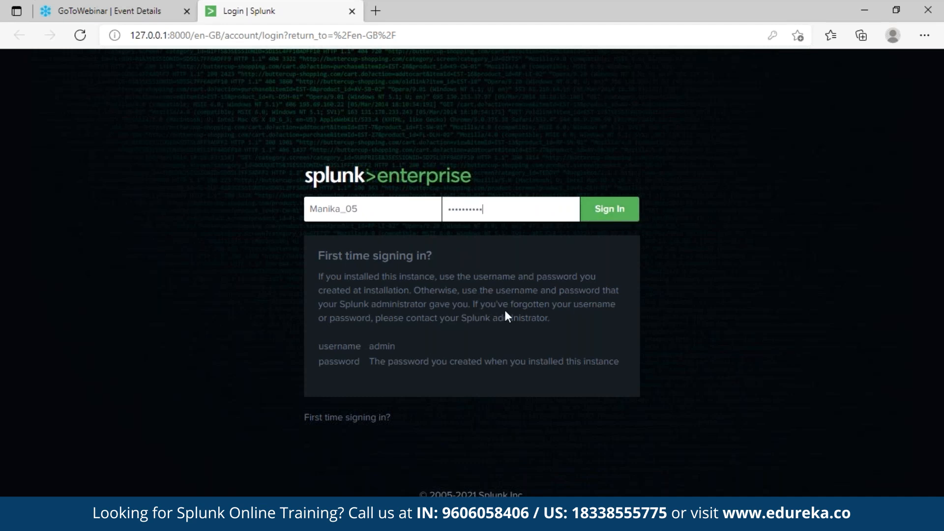
{"action": "left_click", "coordinate": [614, 214]}
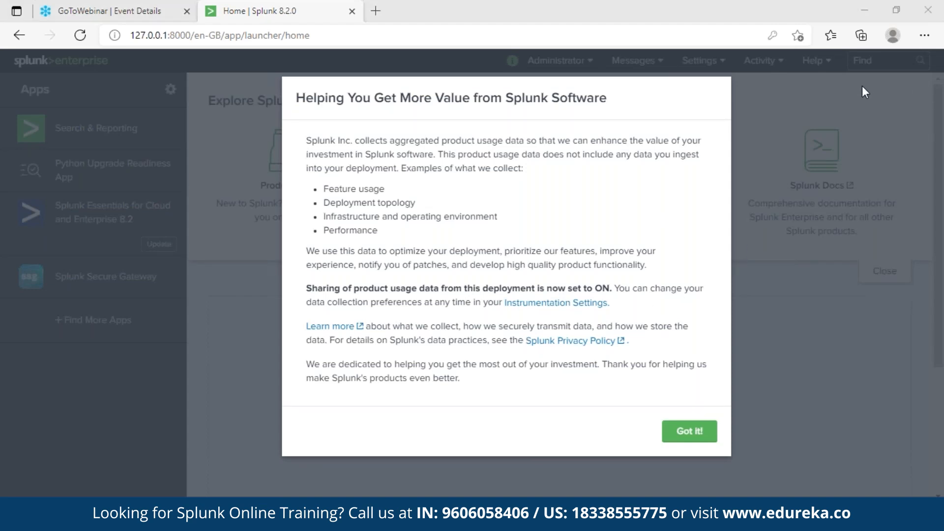
- Acknowledge the product usage data notice and select the full web address of the Splunk home page
{"action": "left_click", "coordinate": [684, 435]}
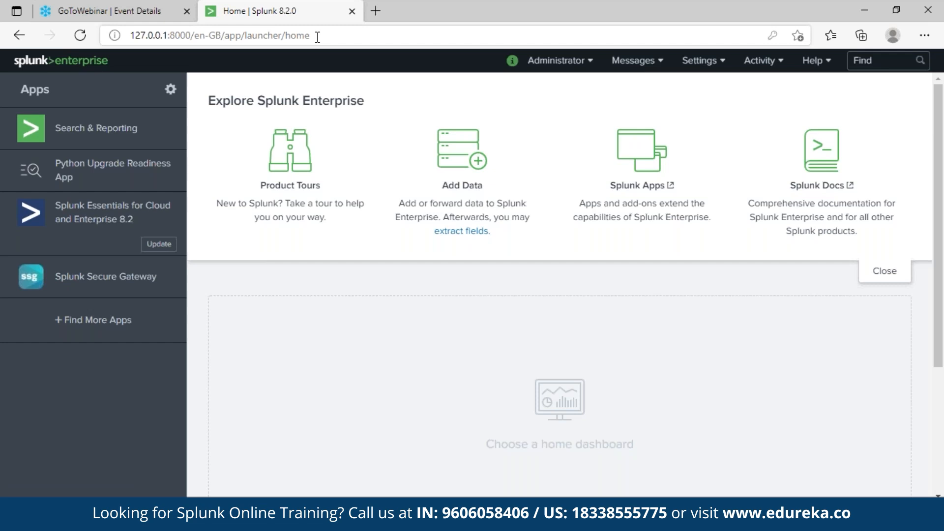
{"action": "left_click_drag", "start_coordinate": [317, 38], "coordinate": [124, 37]}
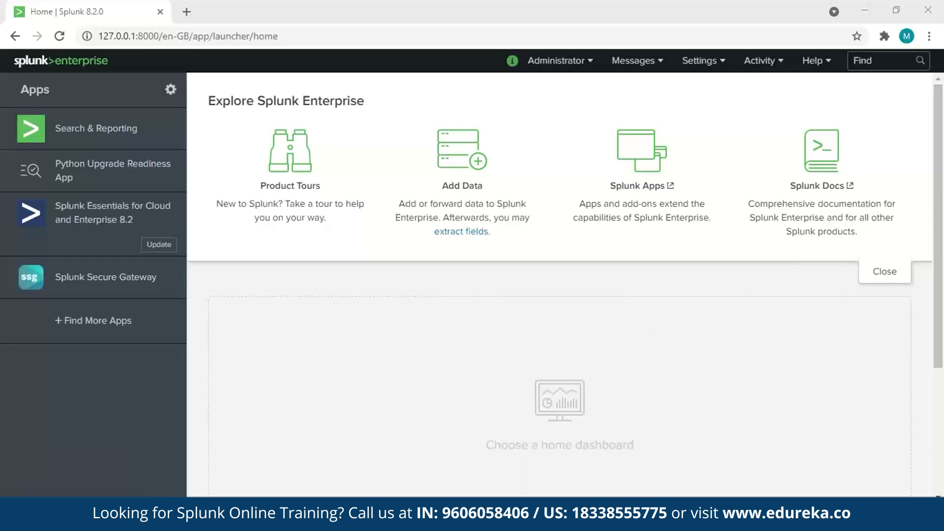
- Check the Downloads folder in File Explorer for the tutorial data archive, and return to the Splunk home page
{"action": "left_click", "coordinate": [393, 514]}
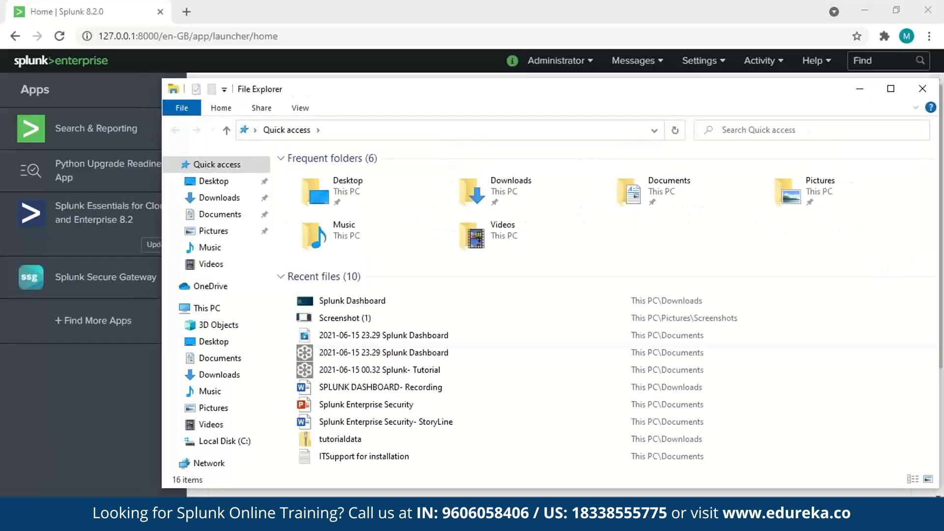
{"action": "left_click", "coordinate": [215, 199]}
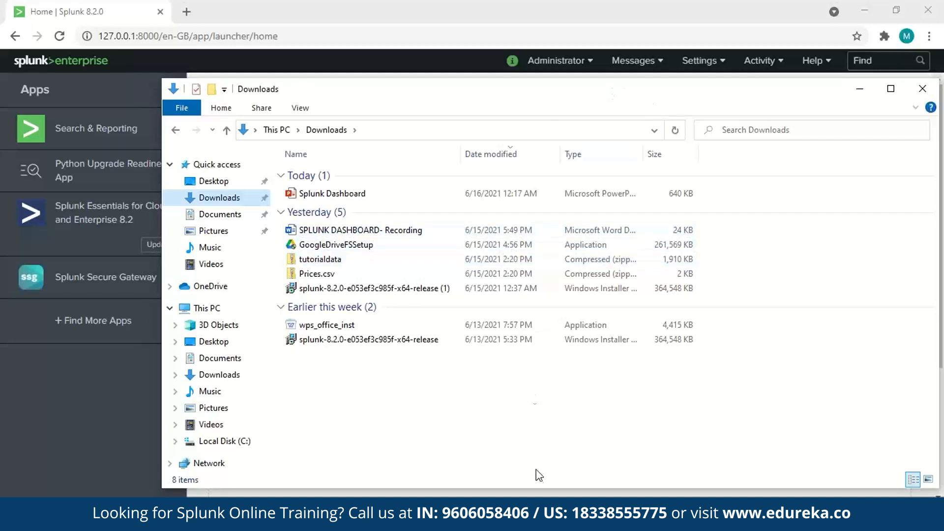
{"action": "left_click", "coordinate": [517, 515]}
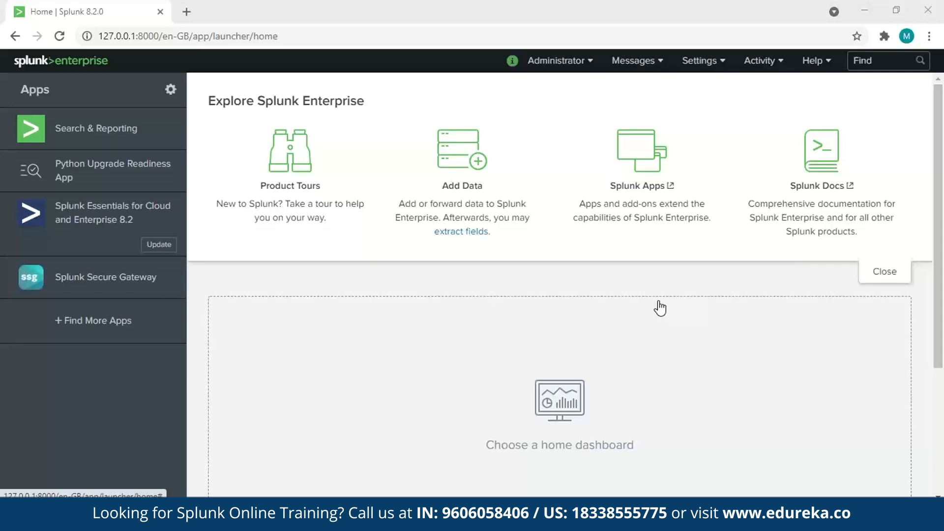
- Start adding data to Splunk by uploading files from the computer
{"action": "left_click", "coordinate": [716, 67]}
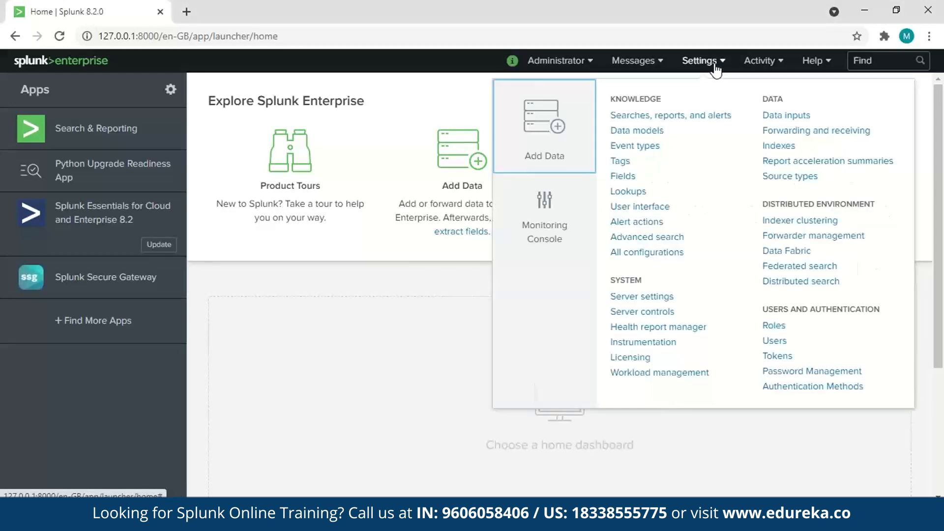
{"action": "left_click", "coordinate": [539, 147]}
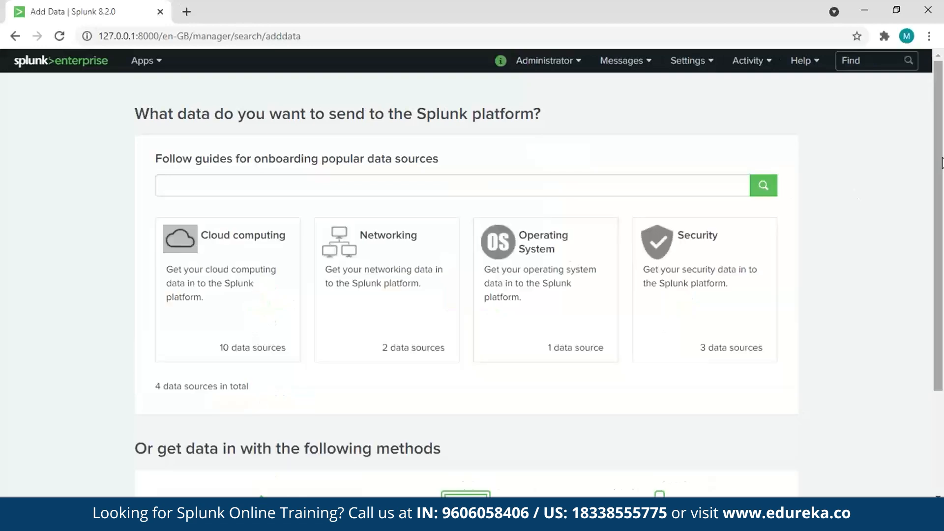
{"action": "left_click_drag", "start_coordinate": [938, 165], "coordinate": [939, 268]}
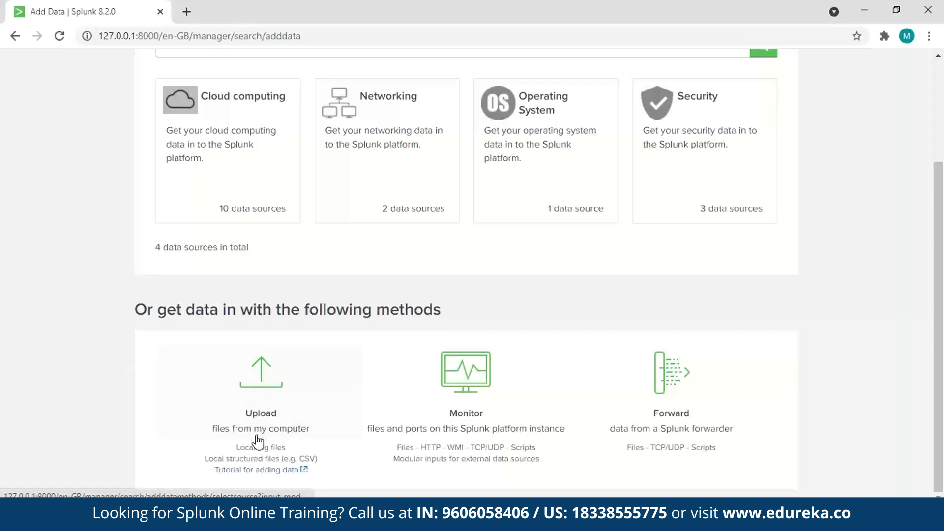
{"action": "left_click", "coordinate": [259, 417]}
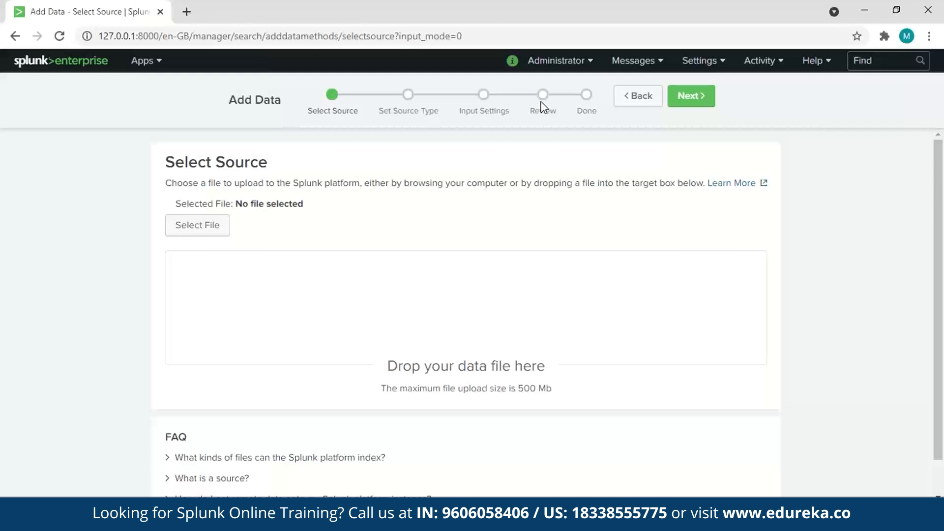
- Choose the tutorialdata archive from Downloads as the upload source and proceed to the input settings
{"action": "left_click", "coordinate": [186, 231]}
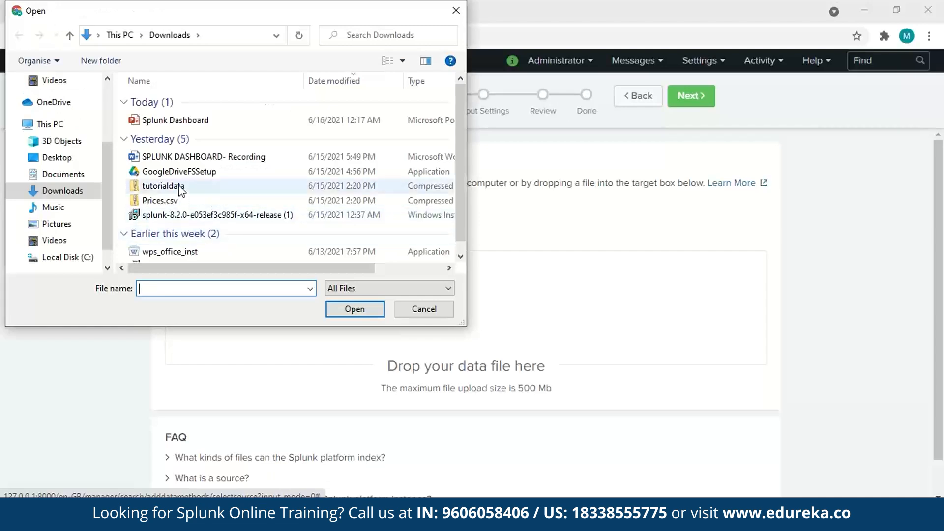
{"action": "left_click", "coordinate": [182, 188]}
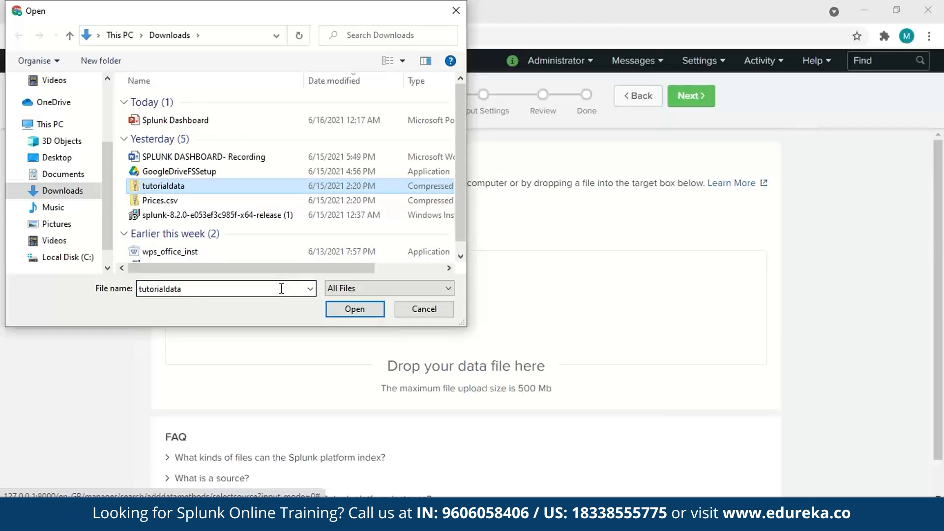
{"action": "left_click", "coordinate": [354, 310]}
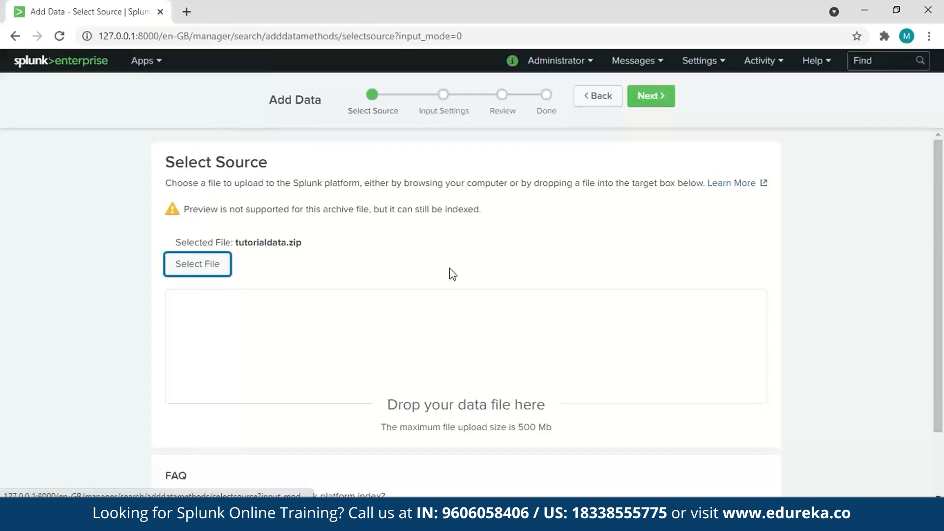
{"action": "left_click_drag", "start_coordinate": [940, 177], "coordinate": [937, 198]}
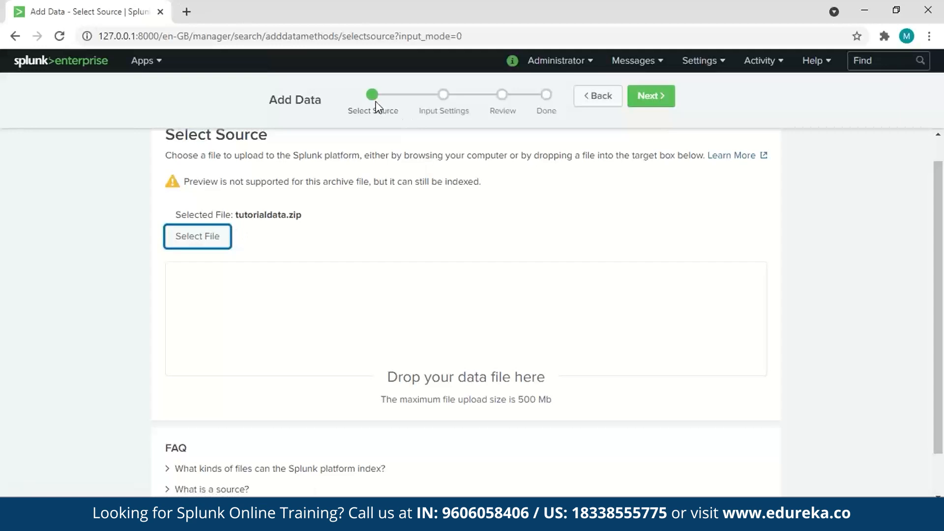
{"action": "left_click", "coordinate": [664, 99]}
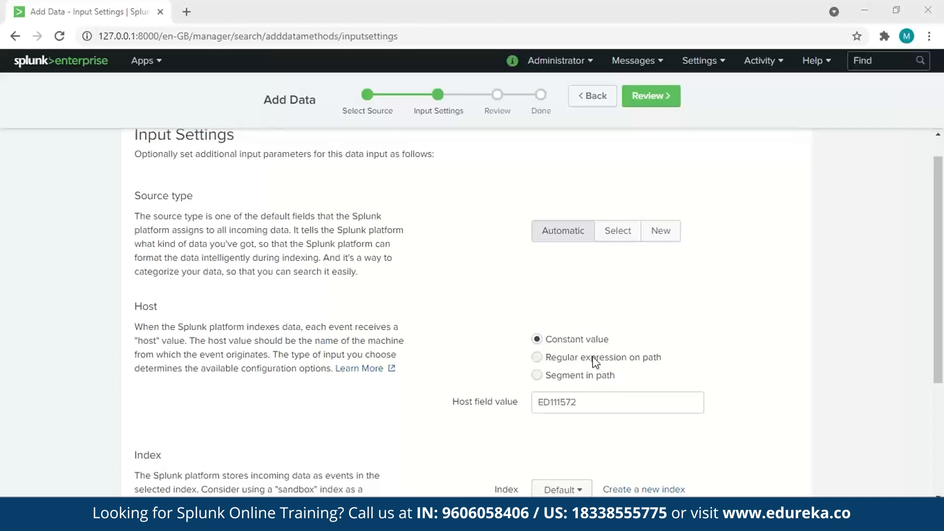
- Set the host to be taken from a regular expression on path, using the expression \\(.*)\/
{"action": "left_click", "coordinate": [536, 357]}
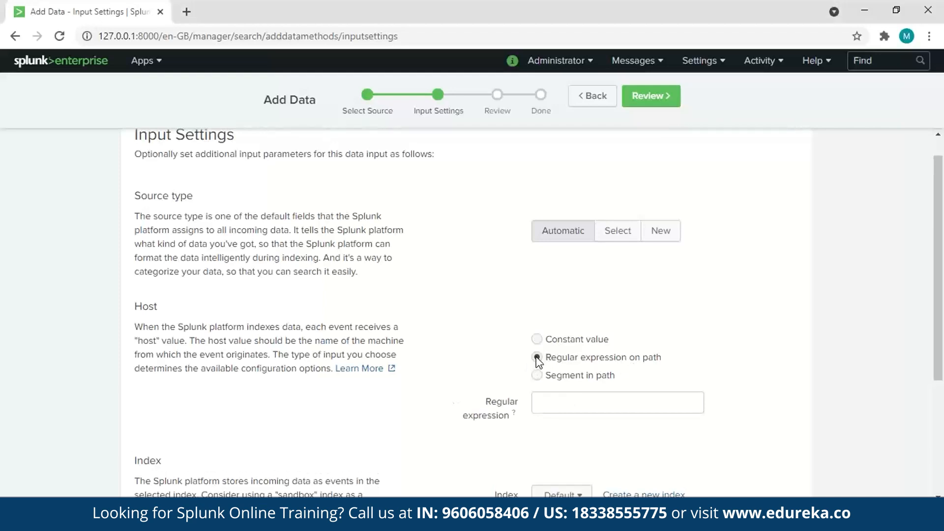
{"action": "left_click", "coordinate": [547, 406]}
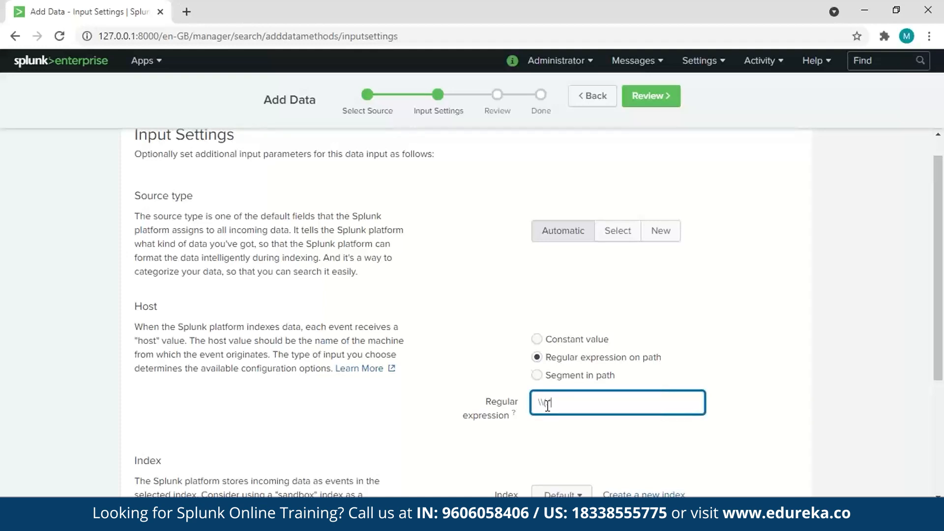
{"action": "type", "text": ".*)\\/"}
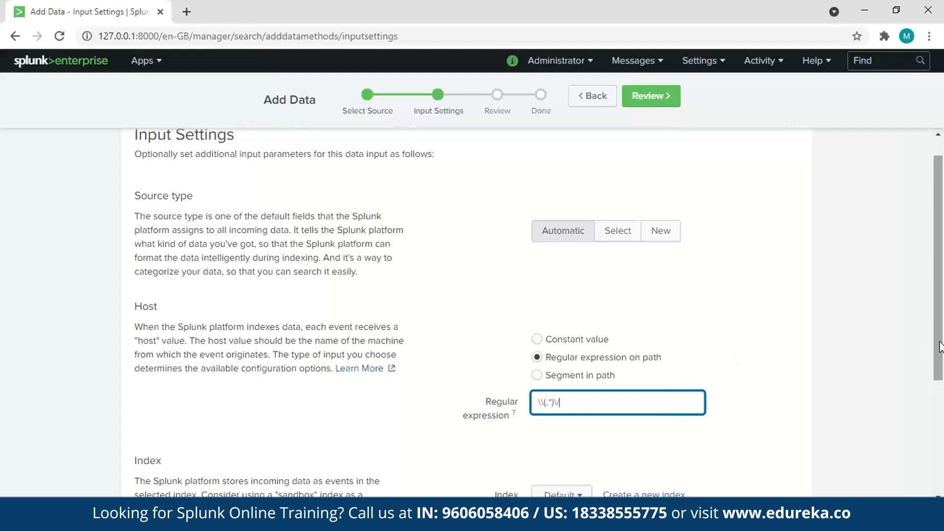
- Enlarge the page to examine the host's regular expression, and restore the normal page size
{"action": "key", "text": "ctrl+plus"}
{"action": "key", "text": "ctrl+plus"}
{"action": "key", "text": "ctrl+plus"}
{"action": "key", "text": "ctrl+plus"}
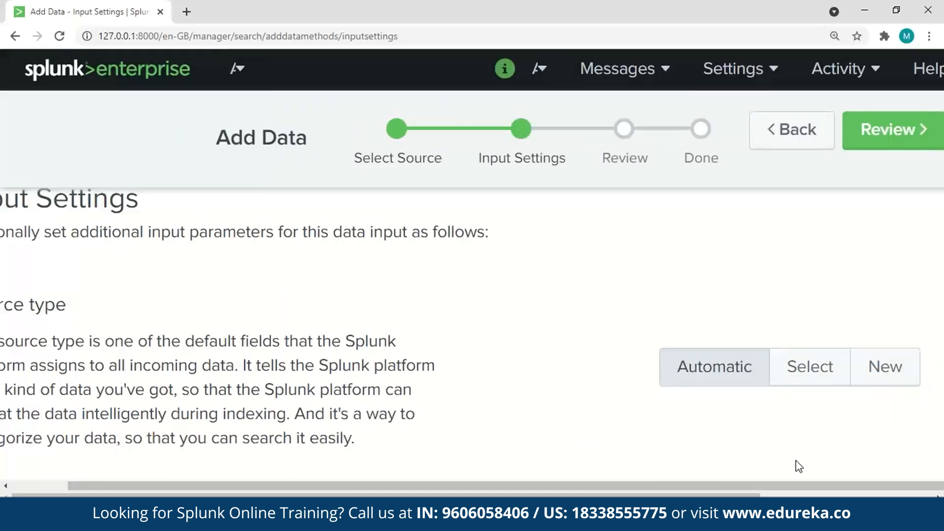
{"action": "scroll", "coordinate": [799, 467], "scroll_direction": "right", "scroll_amount": 4}
{"action": "left_click_drag", "start_coordinate": [939, 286], "coordinate": [939, 372]}
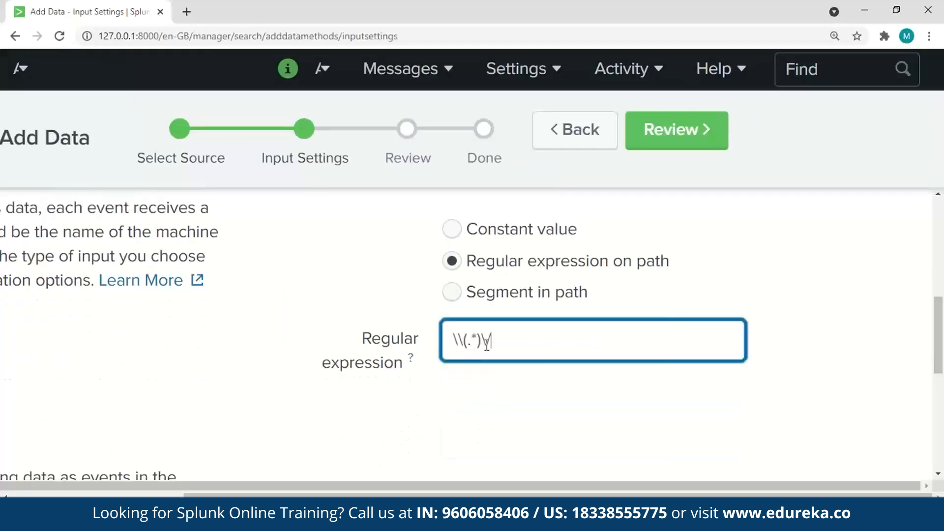
{"action": "left_click_drag", "start_coordinate": [482, 343], "coordinate": [450, 340]}
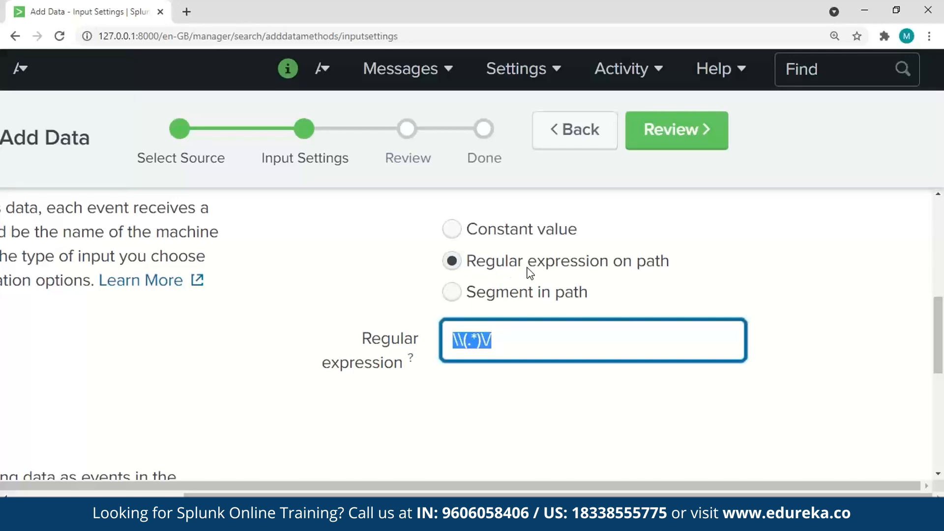
{"action": "key", "text": "ctrl+minus"}
{"action": "key", "text": "ctrl+minus"}
{"action": "key", "text": "ctrl+minus"}
{"action": "key", "text": "ctrl+minus"}
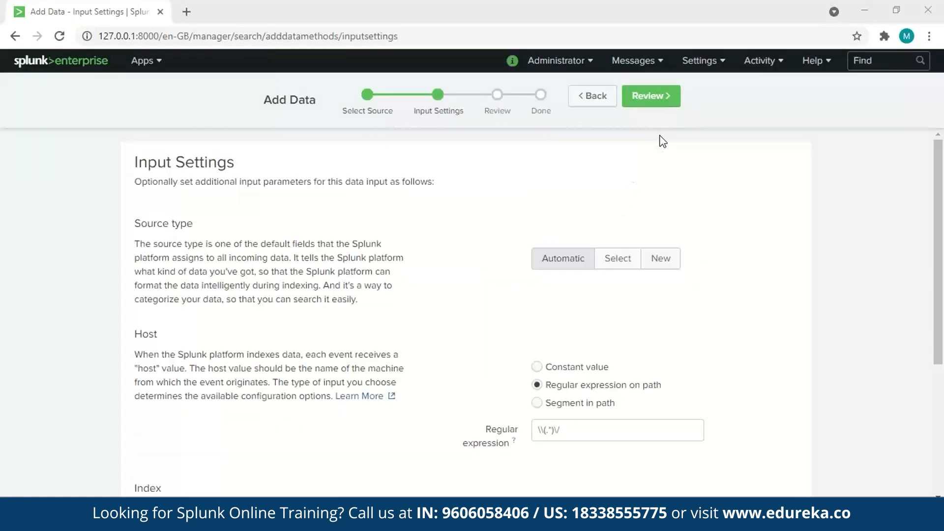
- Review the input settings for tutorialdata.zip and submit the upload
{"action": "left_click", "coordinate": [647, 105]}
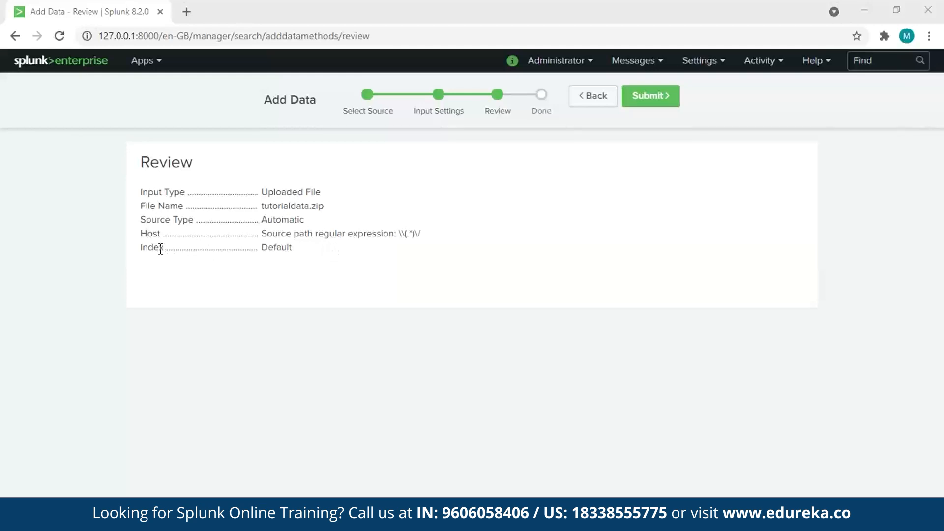
{"action": "left_click", "coordinate": [654, 97]}
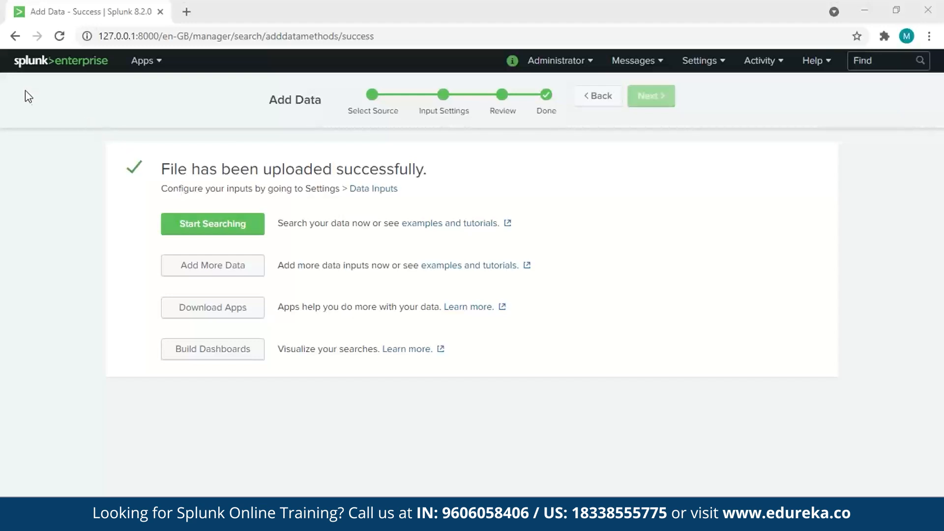
- Open Search & Reporting from the home page and enter the search sourcetype=access_* status=200 action=purchase | top categoryId
{"action": "left_click", "coordinate": [42, 66]}
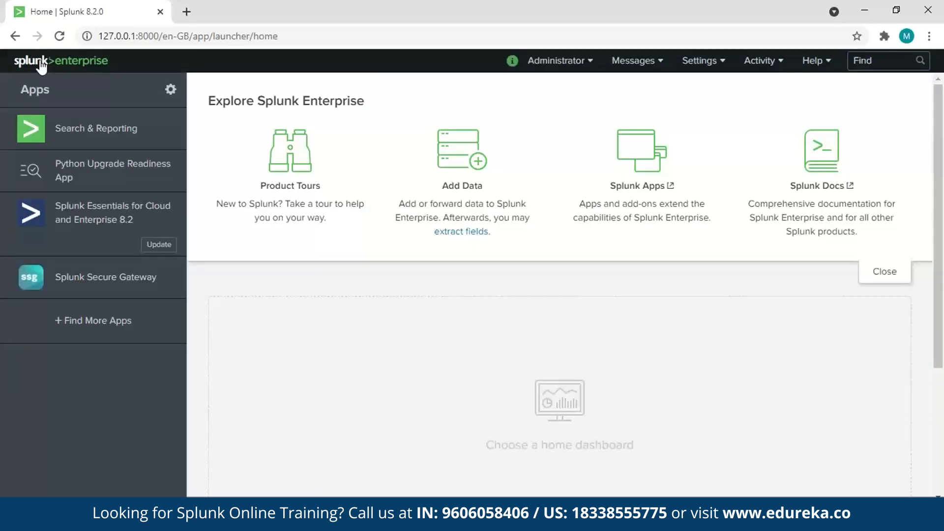
{"action": "left_click", "coordinate": [83, 140]}
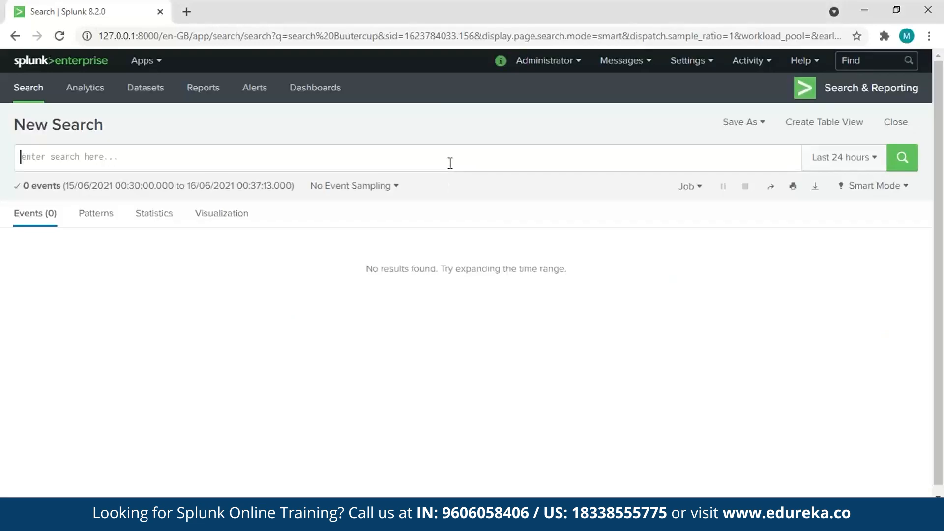
{"action": "left_click", "coordinate": [451, 163]}
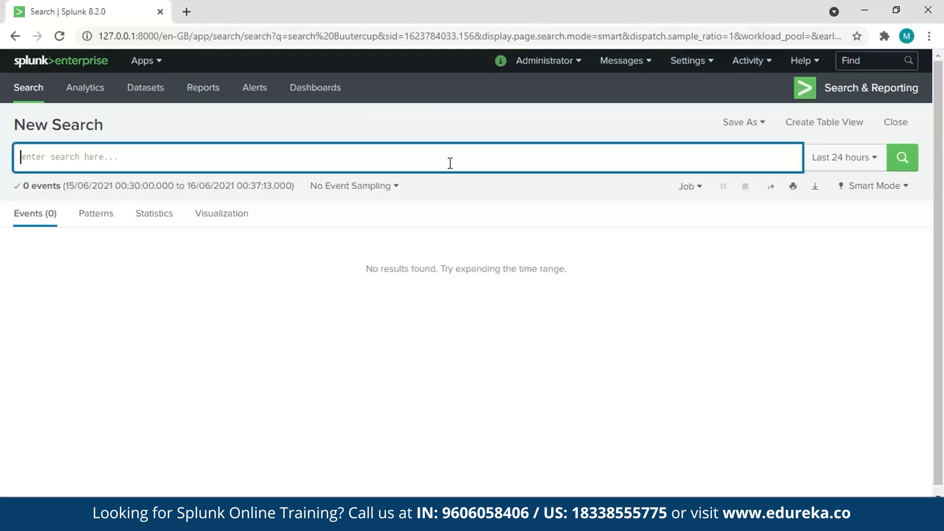
{"action": "type", "text": "source"}
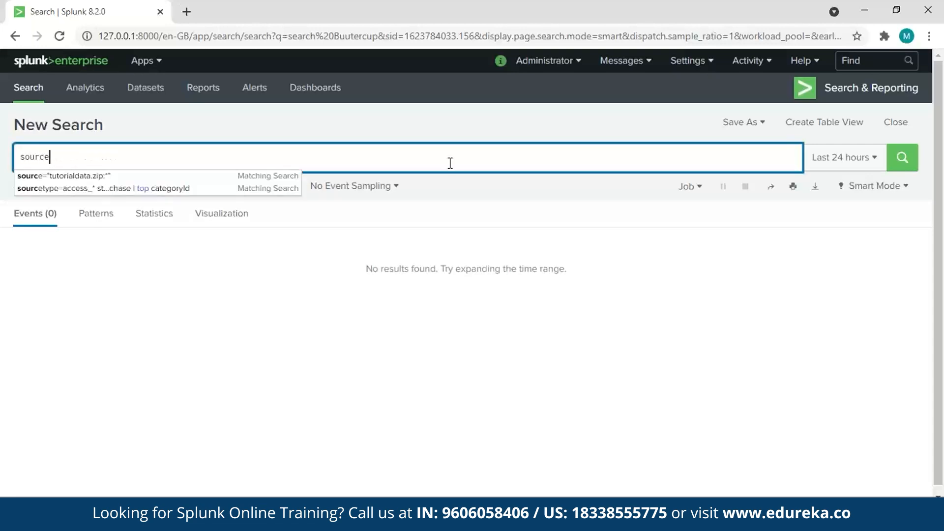
{"action": "type", "text": "type=access_*"}
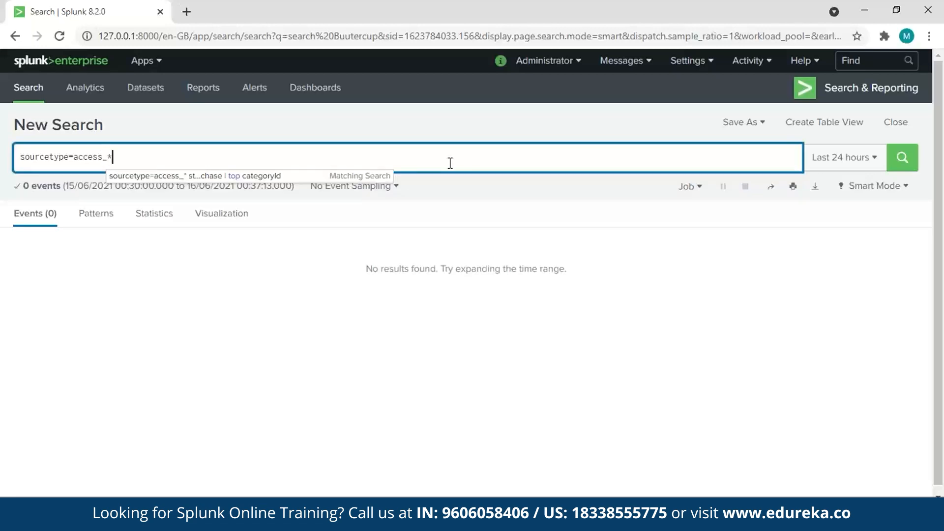
{"action": "left_click", "coordinate": [353, 177]}
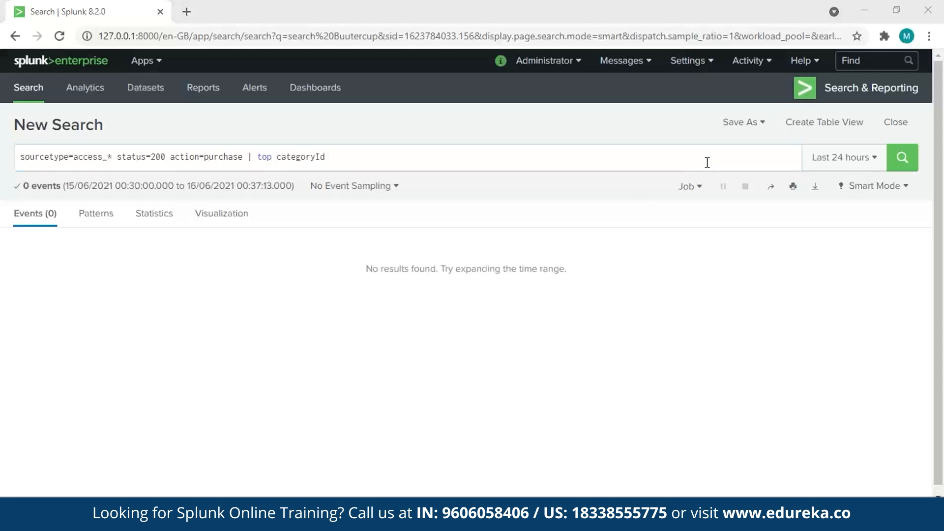
- Run the search over the previous week and highlight the categoryId field in the query
{"action": "left_click", "coordinate": [858, 163]}
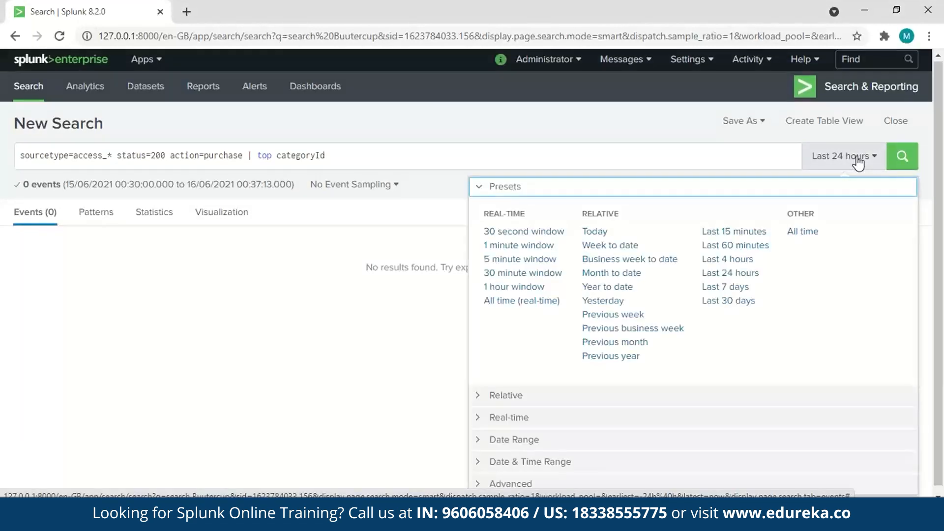
{"action": "left_click", "coordinate": [615, 315]}
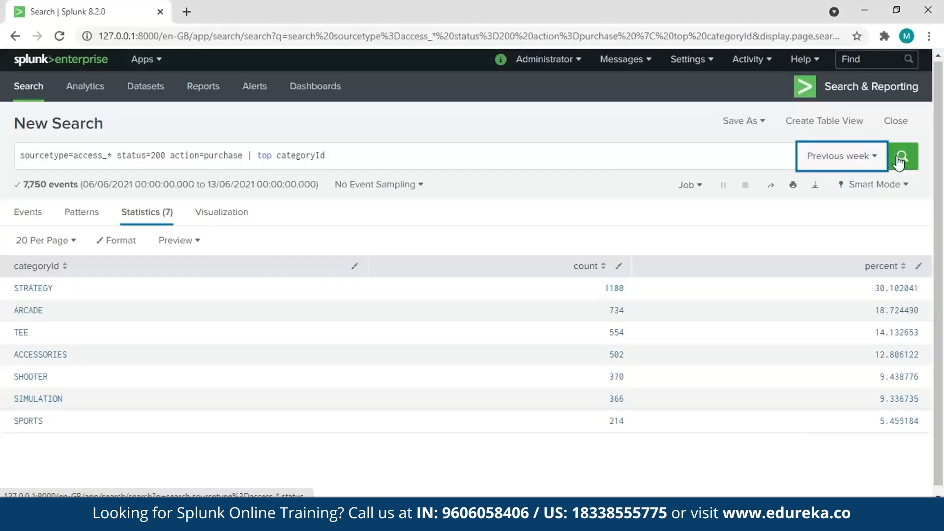
{"action": "left_click", "coordinate": [900, 158]}
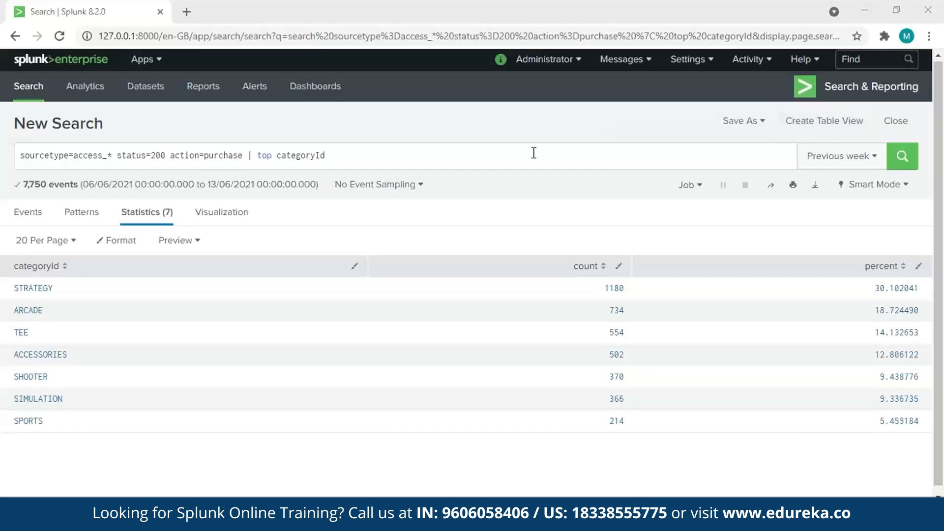
{"action": "left_click", "coordinate": [274, 157]}
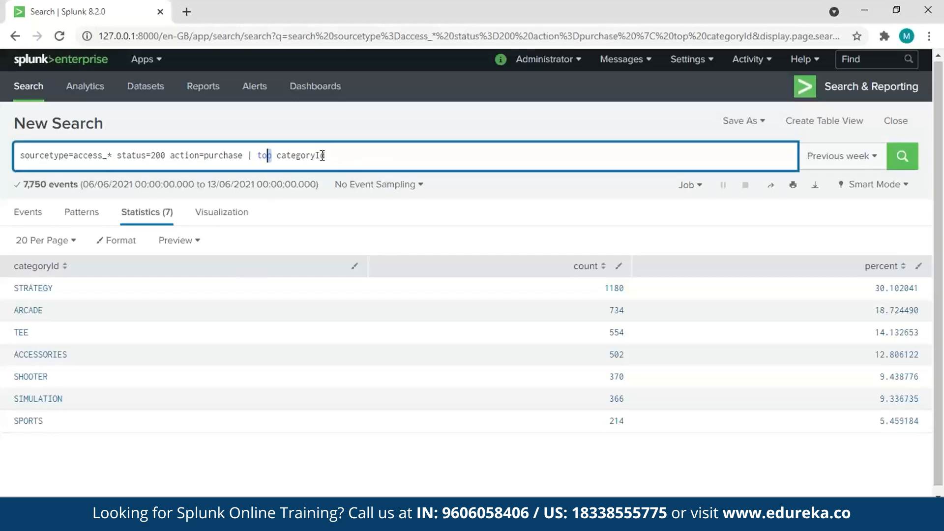
{"action": "left_click_drag", "start_coordinate": [325, 155], "coordinate": [283, 158]}
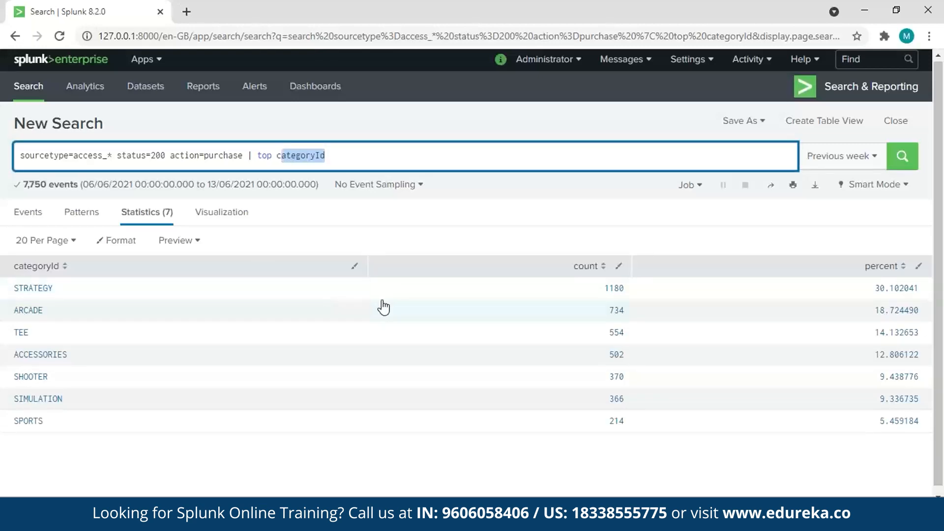
- Visualize the top category search results as a column chart
{"action": "left_click", "coordinate": [219, 216]}
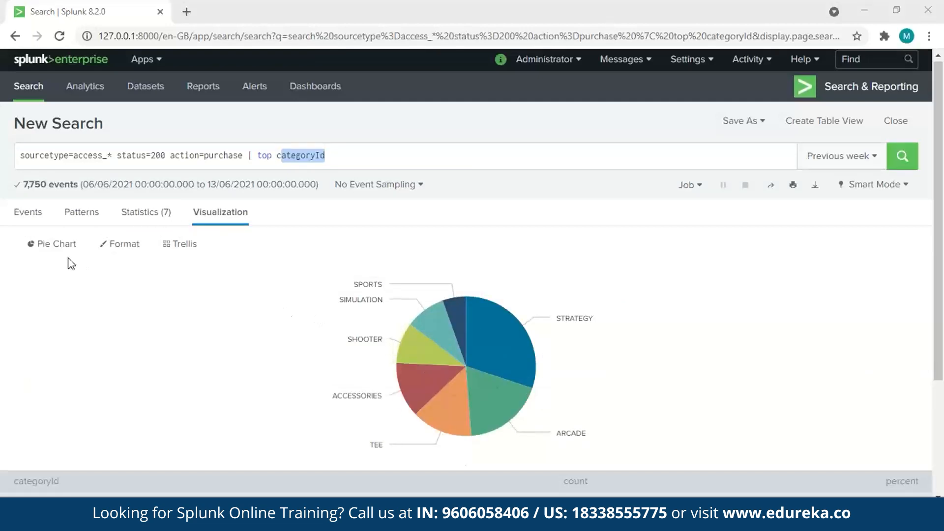
{"action": "left_click", "coordinate": [55, 246]}
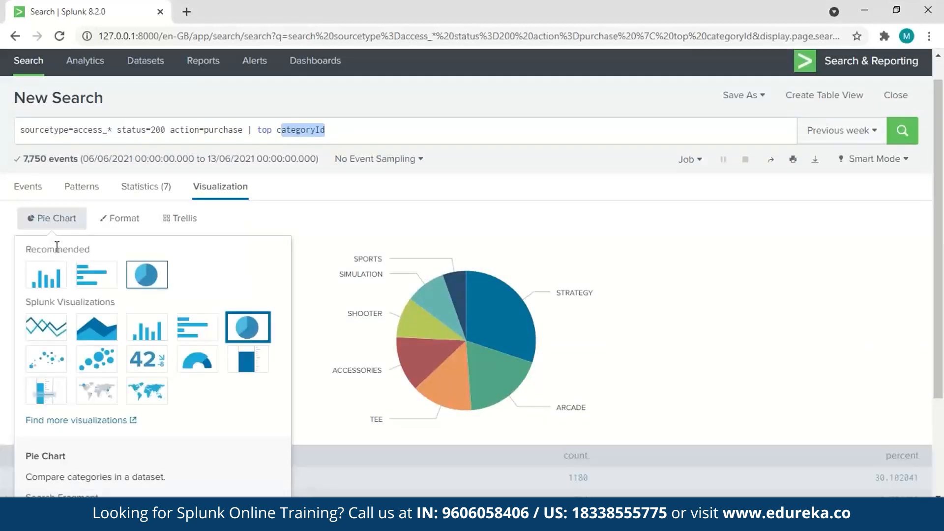
{"action": "left_click", "coordinate": [47, 281]}
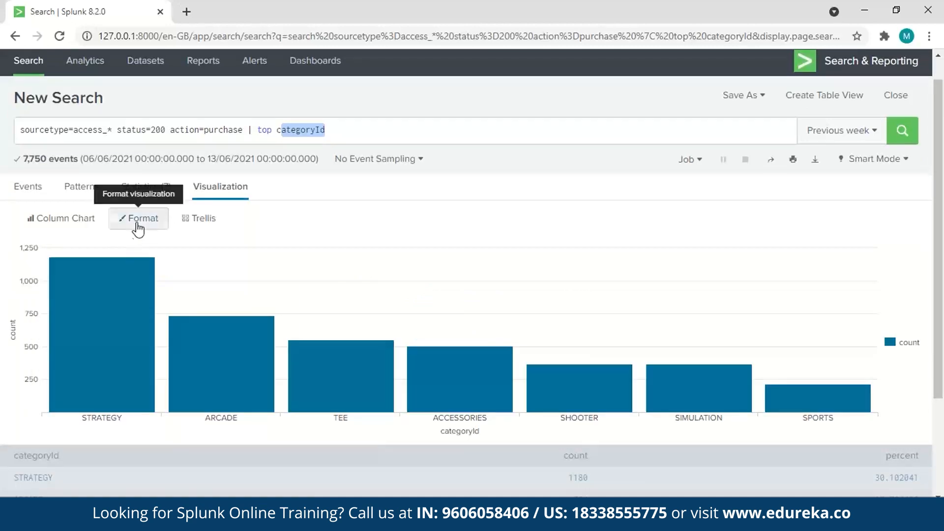
- Switch the category visualization to a pie chart and start saving it to a new dashboard
{"action": "left_click", "coordinate": [72, 223]}
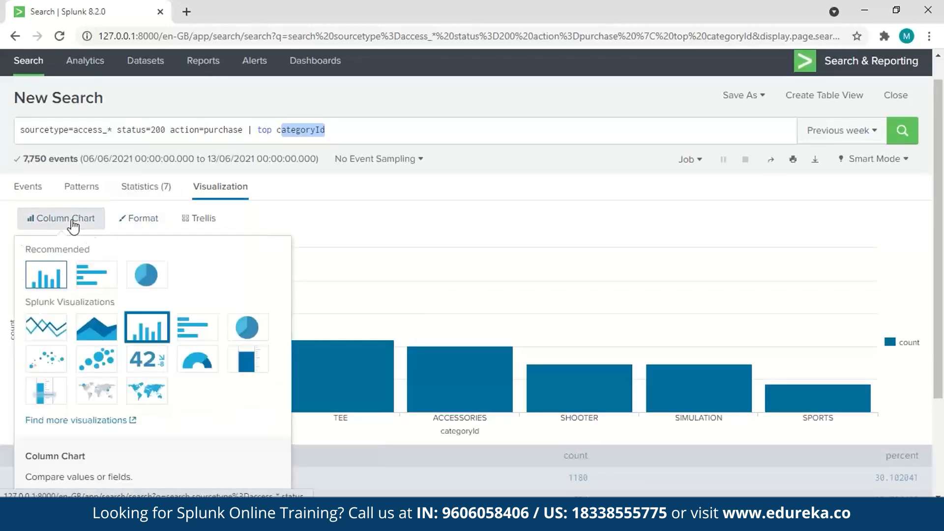
{"action": "left_click", "coordinate": [147, 276]}
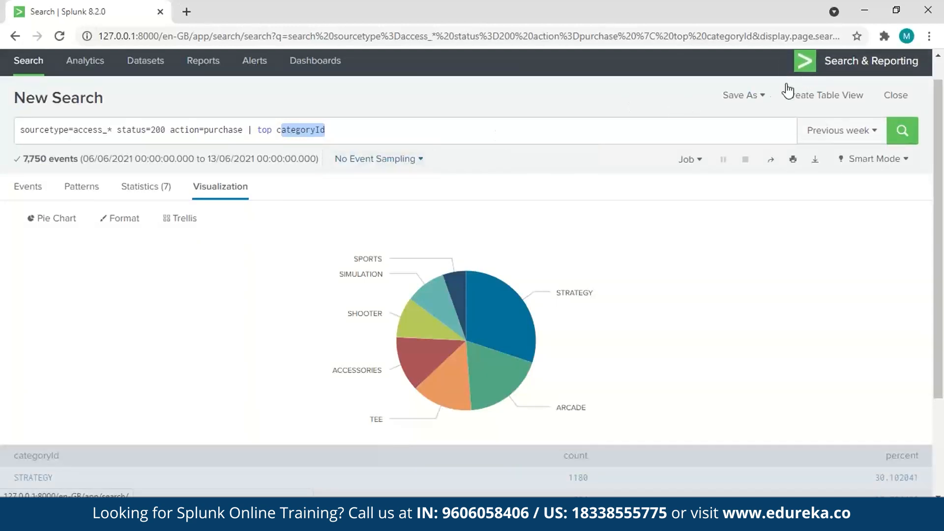
{"action": "left_click", "coordinate": [755, 95]}
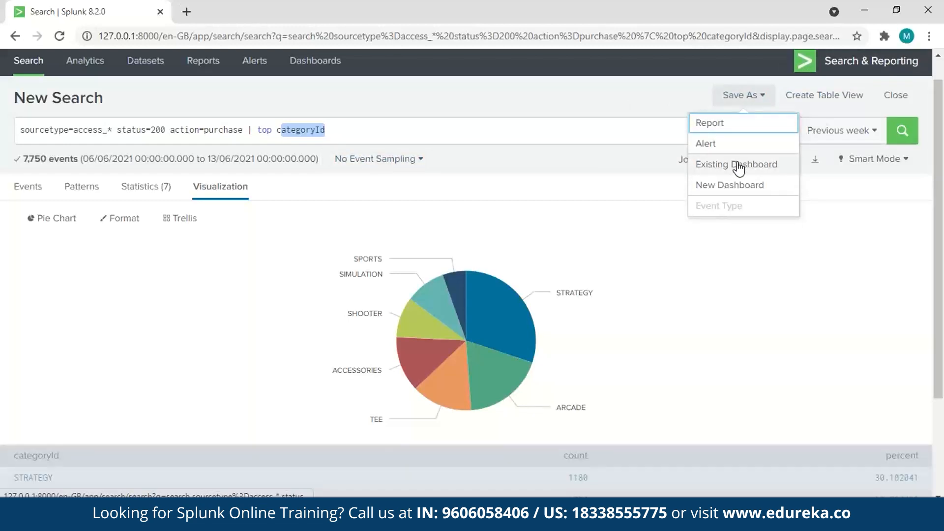
{"action": "left_click", "coordinate": [734, 185]}
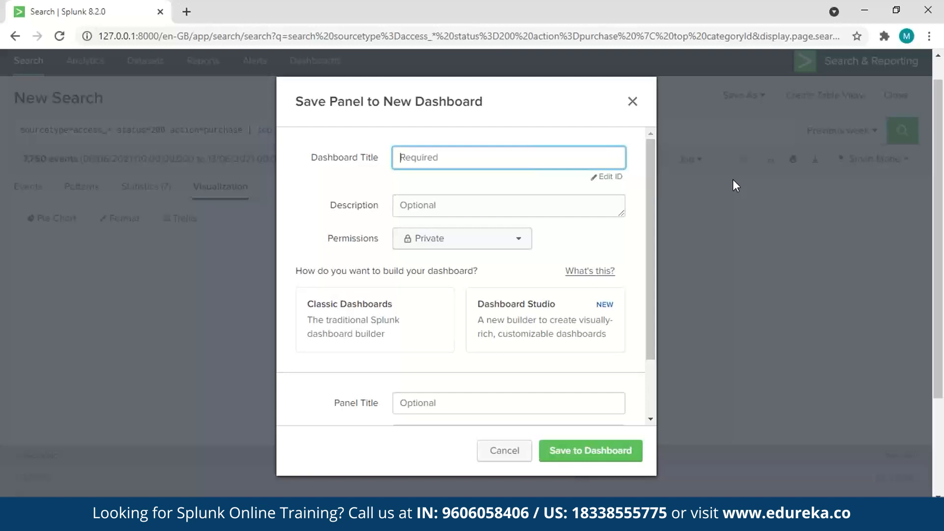
- Title the new dashboard Buttercup Games, describe it as Demo, and choose Classic Dashboards as its builder
{"action": "type", "text": "Buttercup Games"}
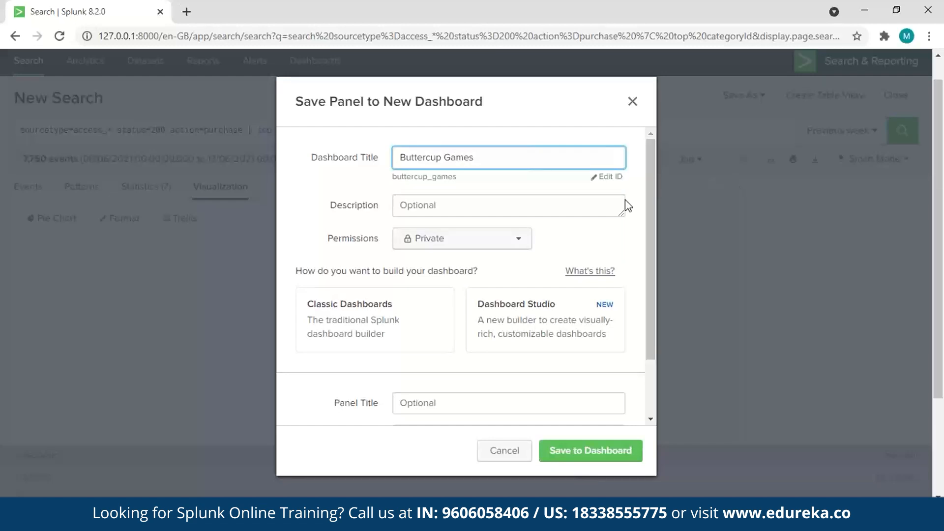
{"action": "left_click", "coordinate": [590, 209]}
{"action": "type", "text": "Demo"}
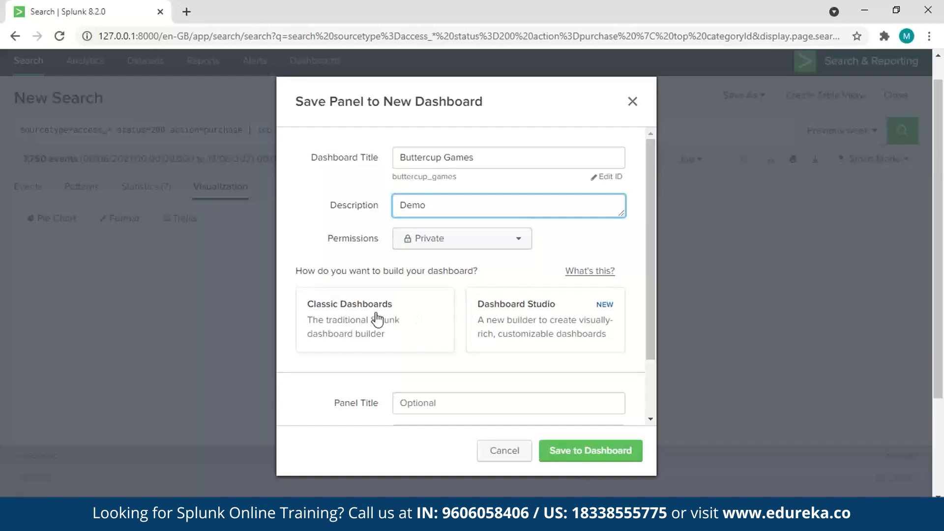
{"action": "left_click_drag", "start_coordinate": [648, 315], "coordinate": [648, 378]}
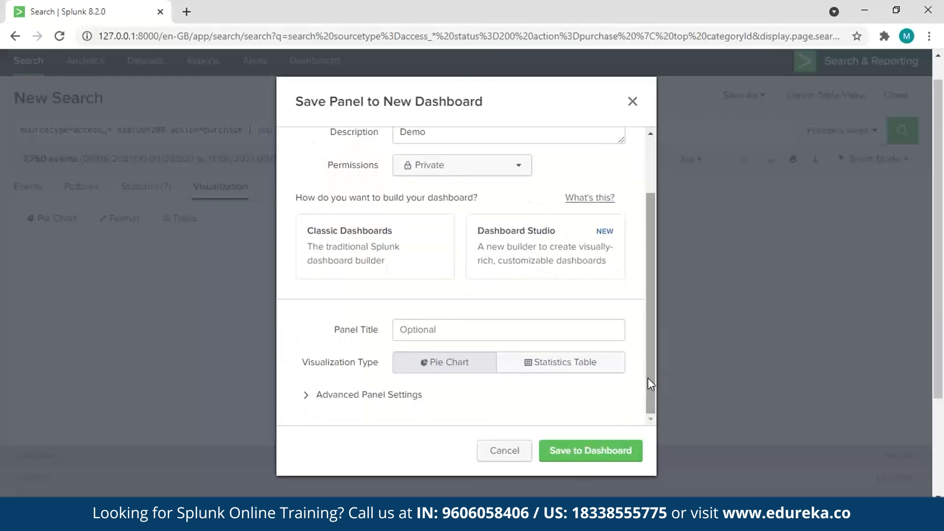
{"action": "left_click", "coordinate": [384, 251]}
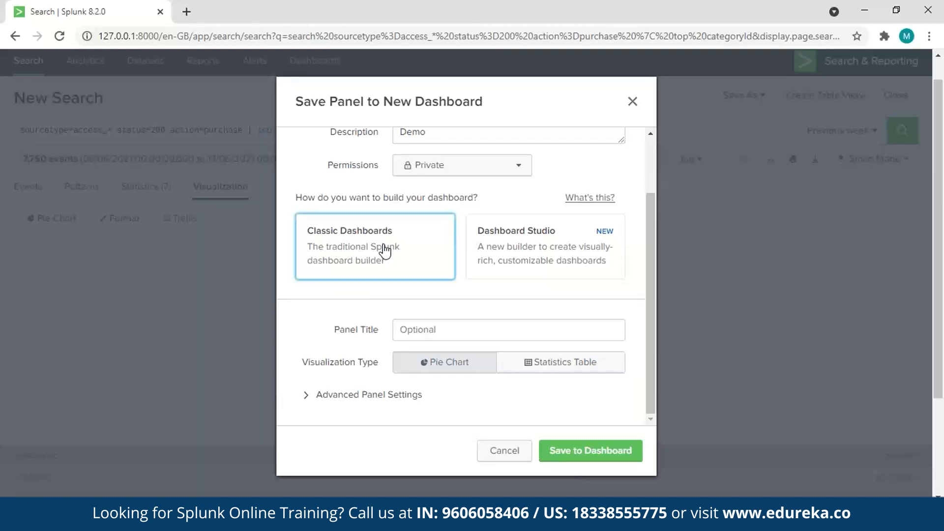
- Title the panel Top Purchases, save it to the new dashboard, and view that dashboard
{"action": "left_click", "coordinate": [439, 329]}
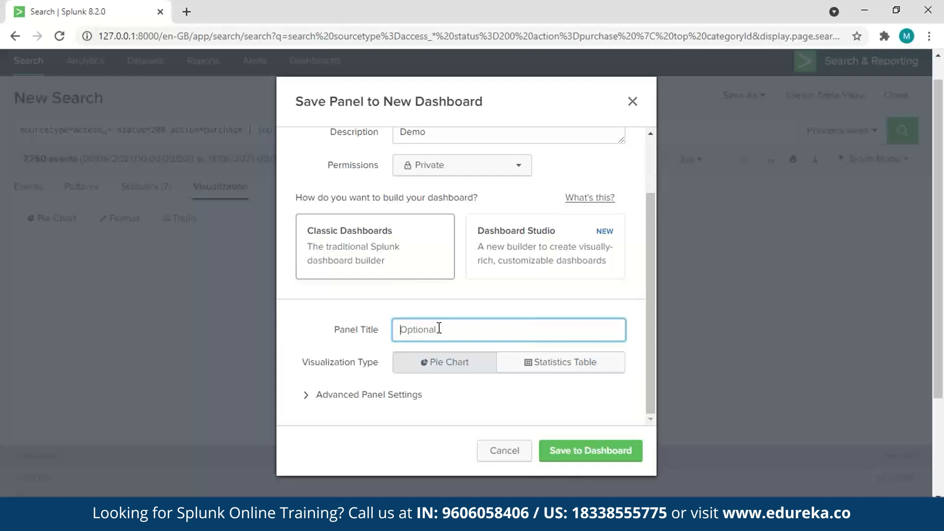
{"action": "type", "text": "Top Purchases"}
{"action": "left_click", "coordinate": [583, 455]}
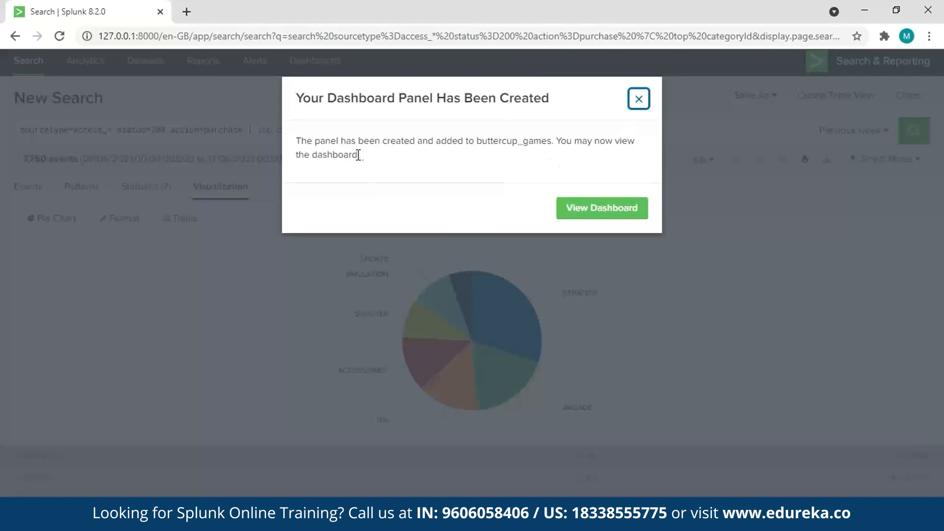
{"action": "left_click", "coordinate": [591, 210]}
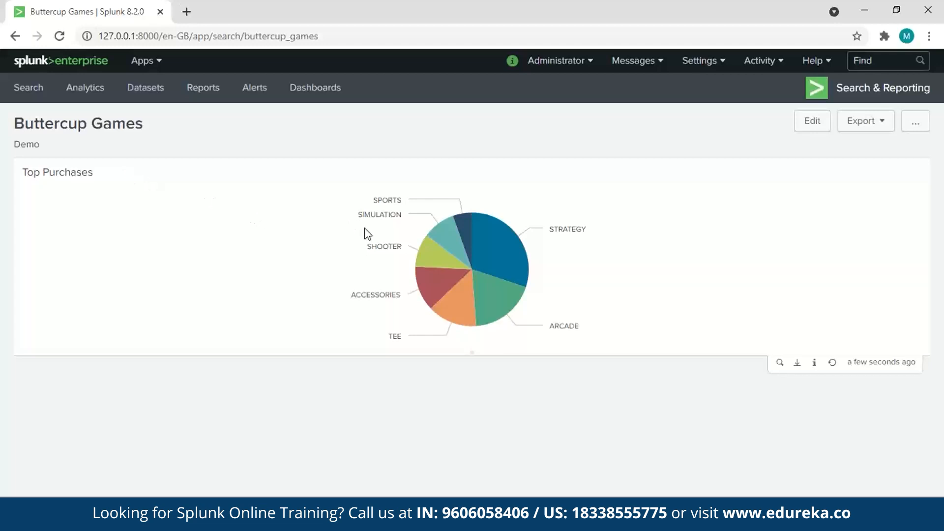
- Open the Buttercup Games dashboard for editing
{"action": "mouse_move", "coordinate": [482, 264]}
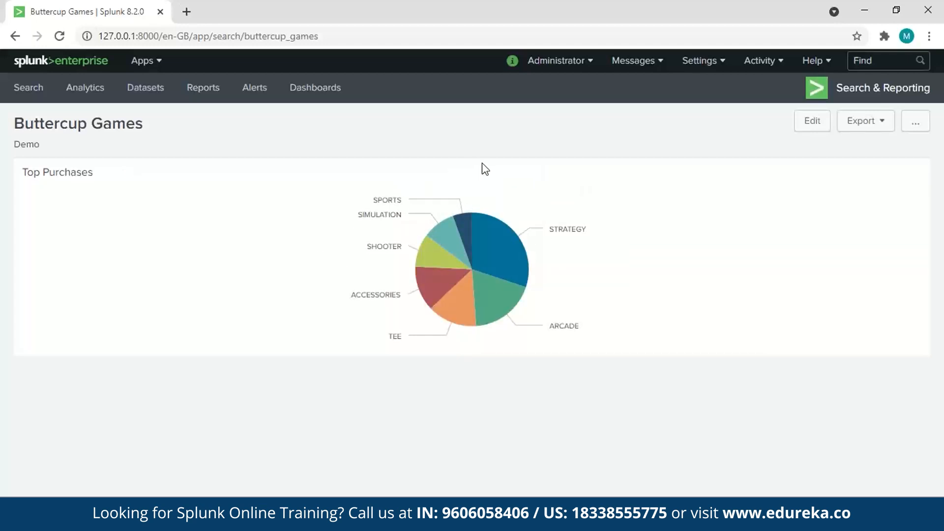
{"action": "left_click", "coordinate": [812, 123]}
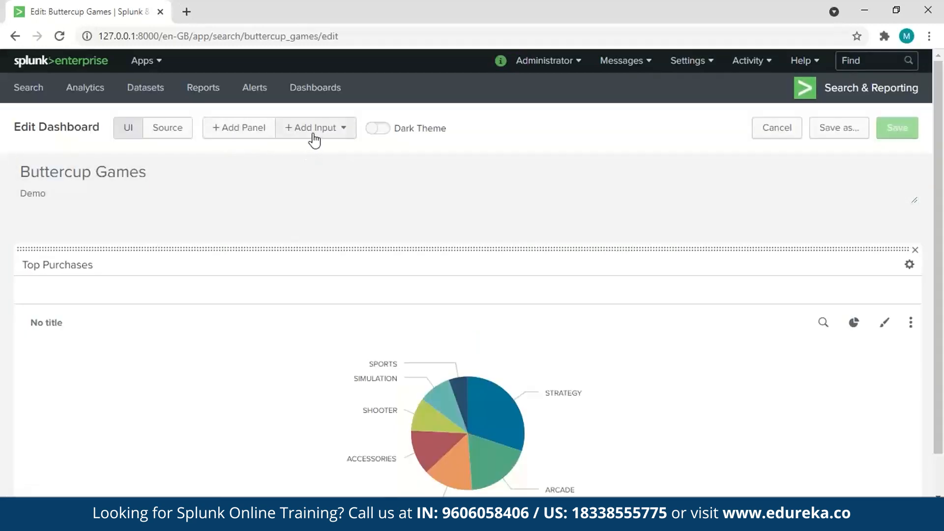
- Try the Dark Theme on the Buttercup Games dashboard and switch it back off
{"action": "left_click", "coordinate": [384, 129]}
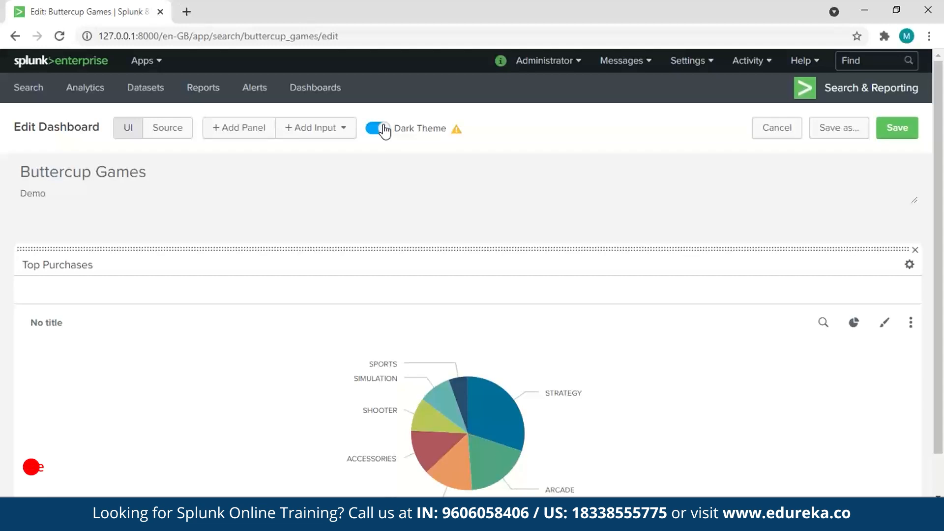
{"action": "left_click", "coordinate": [477, 160]}
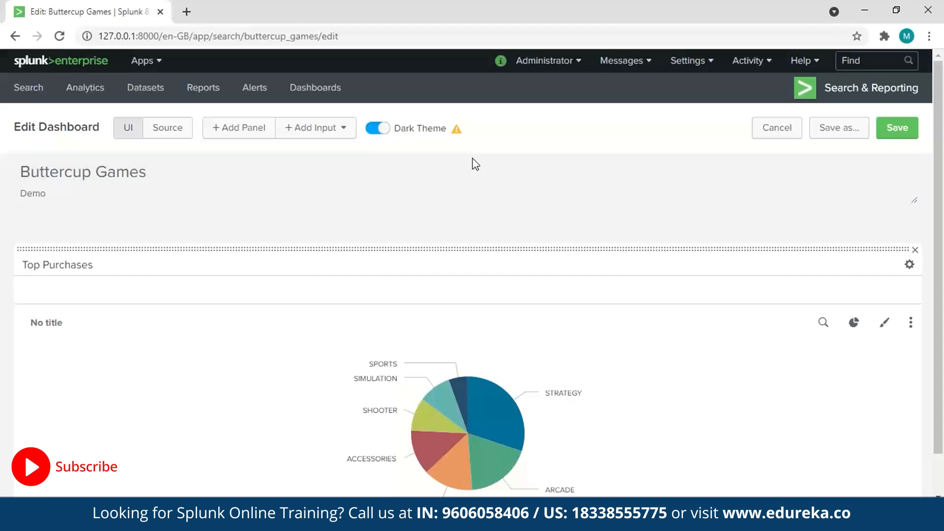
{"action": "left_click", "coordinate": [59, 36]}
{"action": "left_click", "coordinate": [550, 114]}
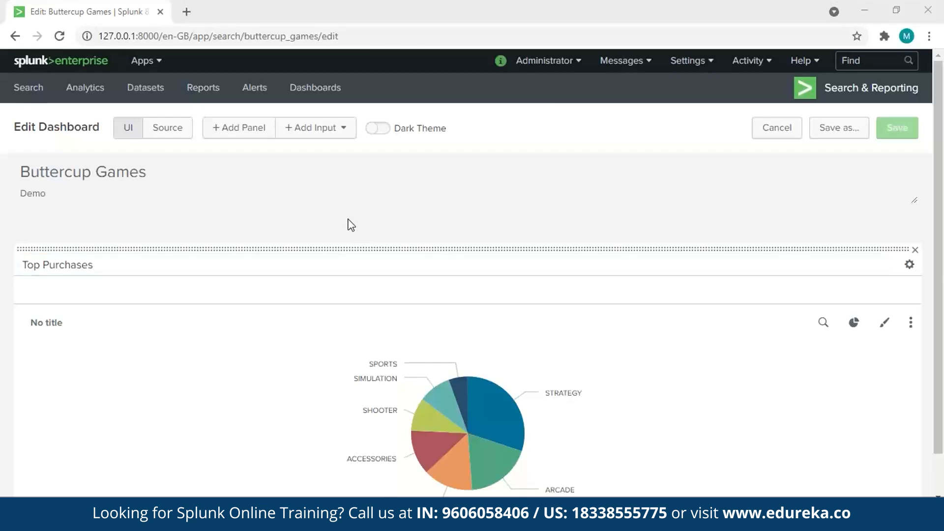
{"action": "left_click", "coordinate": [389, 138]}
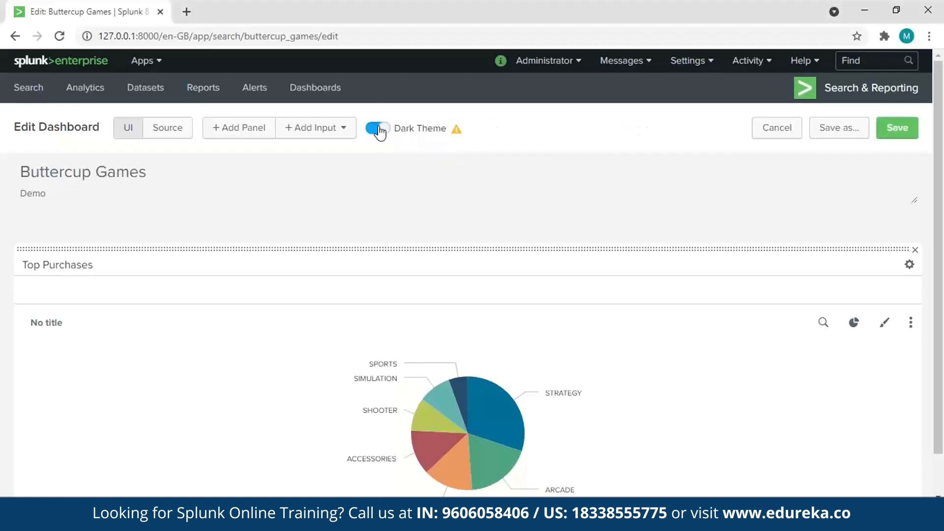
{"action": "left_click", "coordinate": [372, 131]}
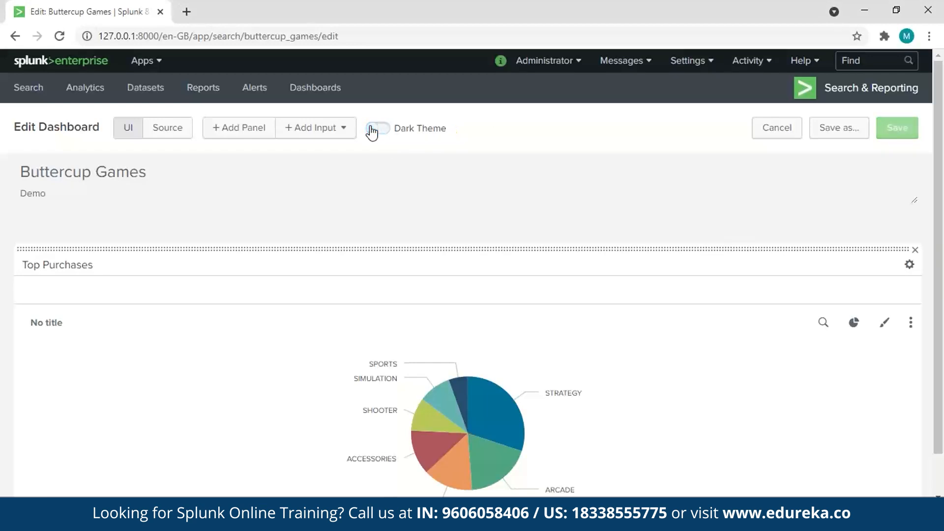
- Add a time input to the dashboard and set its range to Previous week
{"action": "left_click", "coordinate": [320, 132]}
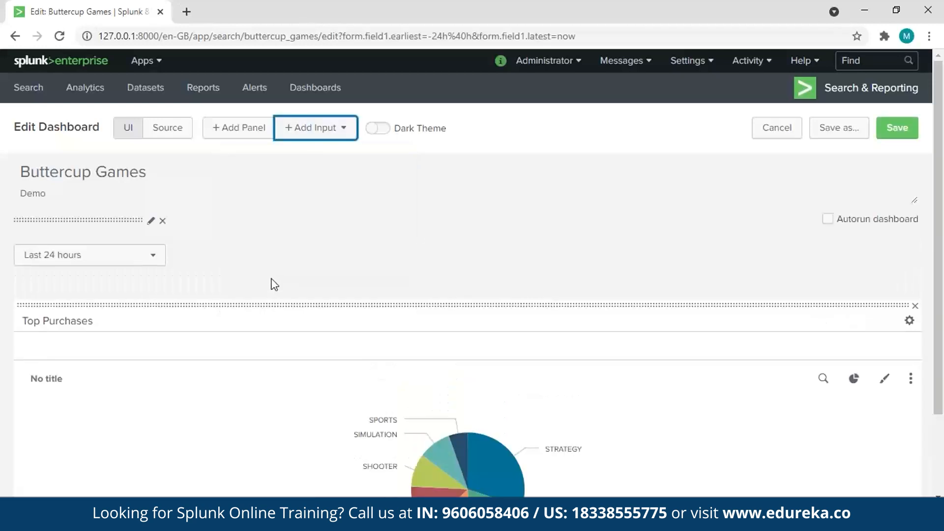
{"action": "left_click", "coordinate": [147, 263]}
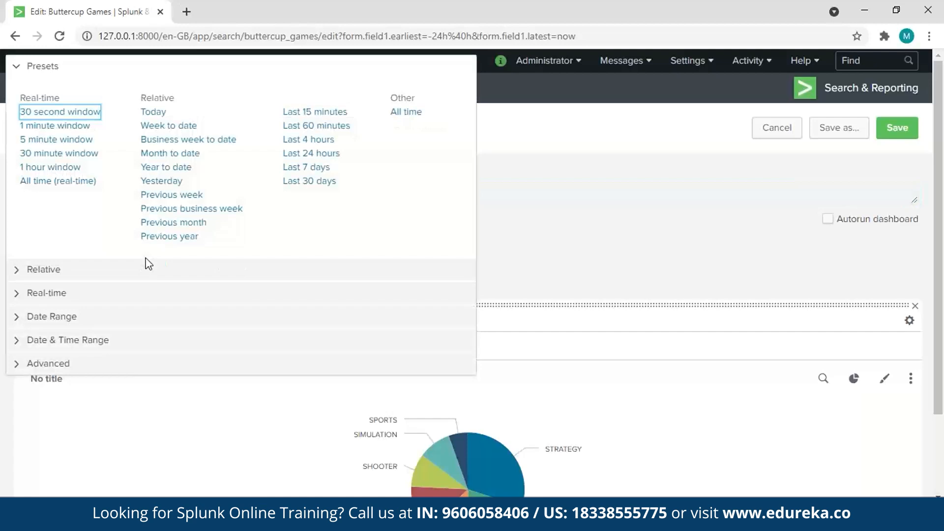
{"action": "left_click", "coordinate": [162, 195]}
{"action": "left_click", "coordinate": [580, 217]}
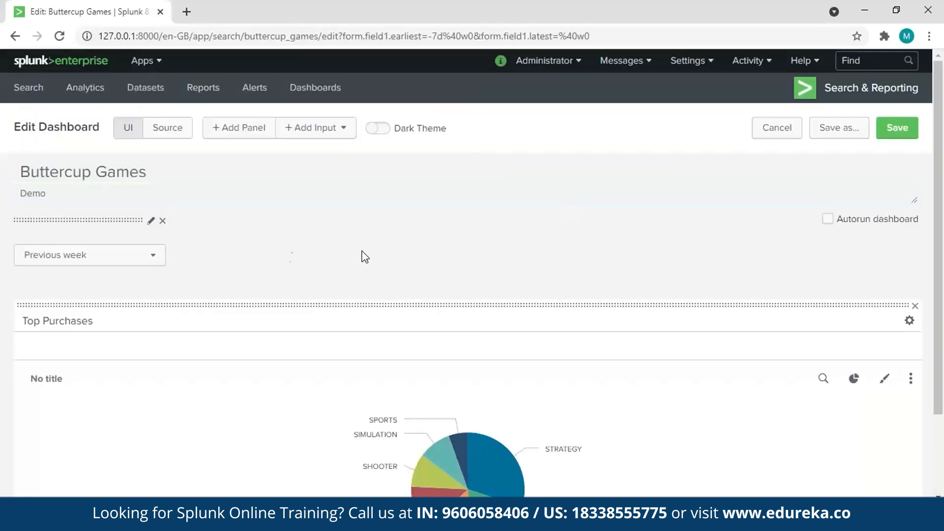
- Label the time input Time range and replace its token name with BG_Purchases_Time_range
{"action": "left_click", "coordinate": [151, 223]}
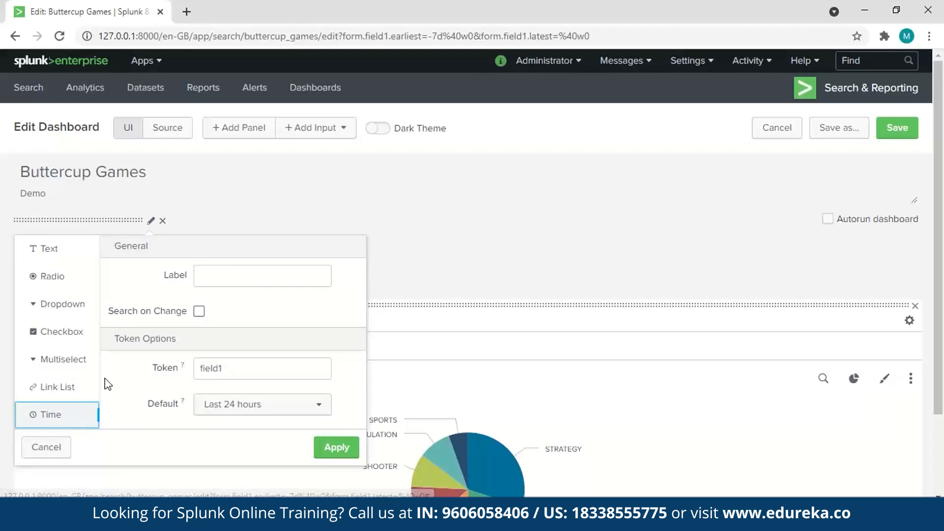
{"action": "left_click", "coordinate": [247, 277]}
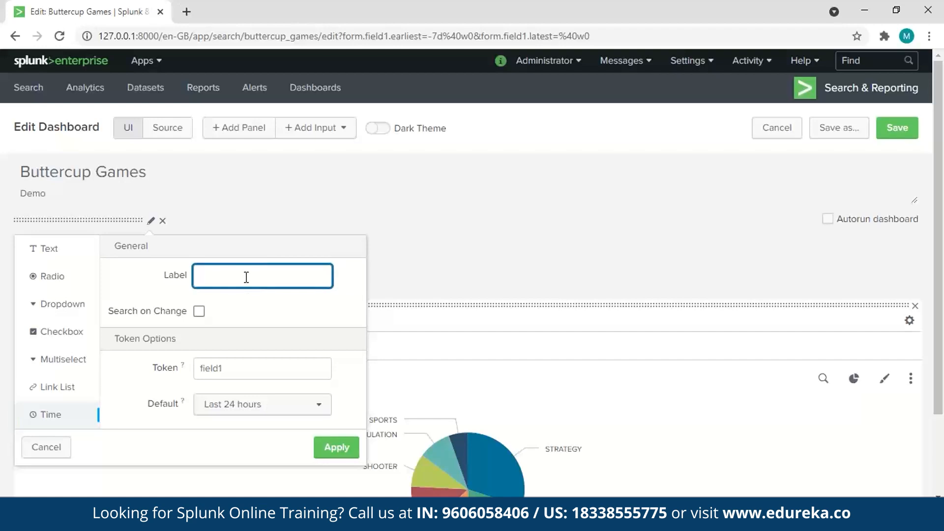
{"action": "type", "text": "Time range"}
{"action": "left_click", "coordinate": [231, 371]}
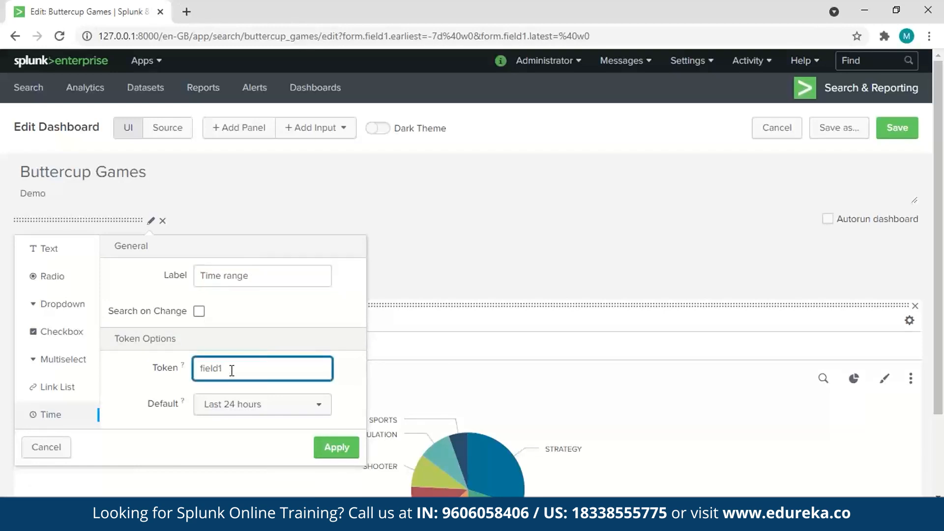
{"action": "key", "text": "BackSpace"}
{"action": "key", "text": "BackSpace"}
{"action": "key", "text": "BackSpace"}
{"action": "key", "text": "BackSpace"}
{"action": "key", "text": "BackSpace"}
{"action": "type", "text": "BG_Purchases_Time_range"}
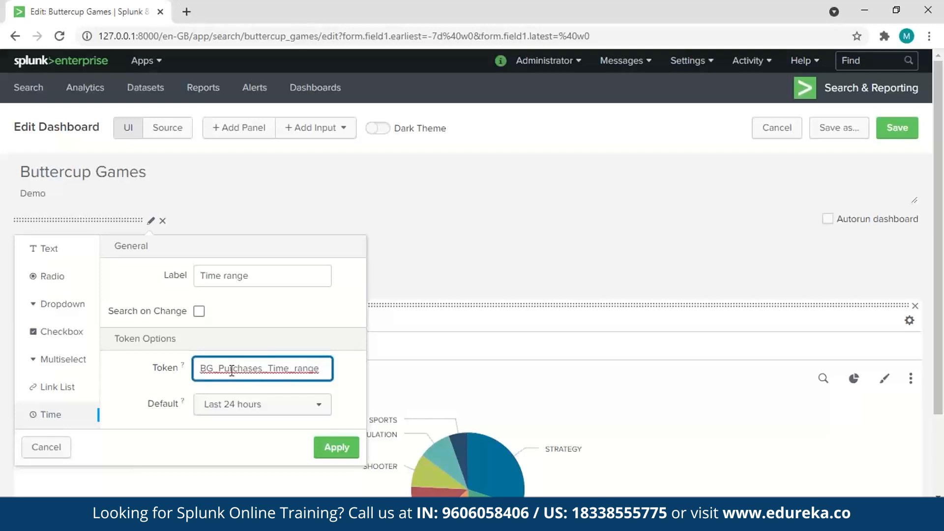
- Set the time input's default to Previous week and apply the input settings
{"action": "left_click", "coordinate": [289, 410]}
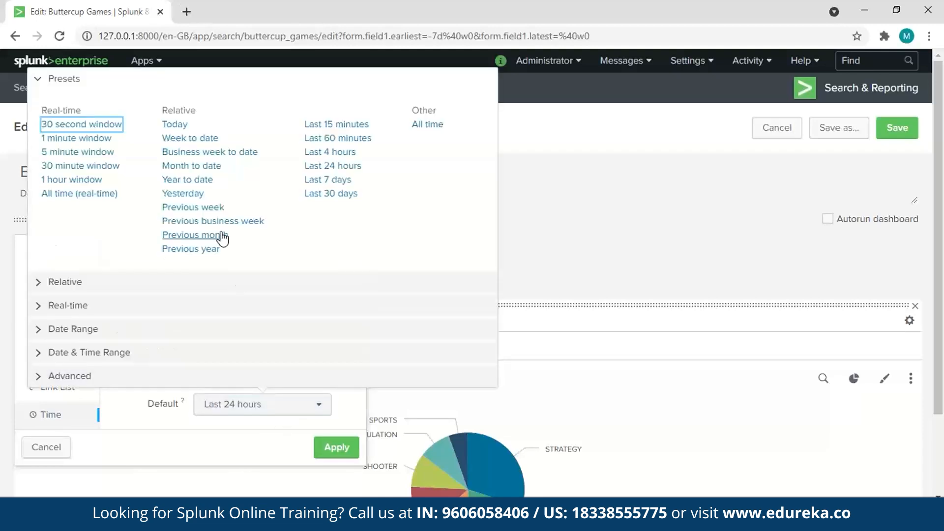
{"action": "left_click", "coordinate": [211, 208]}
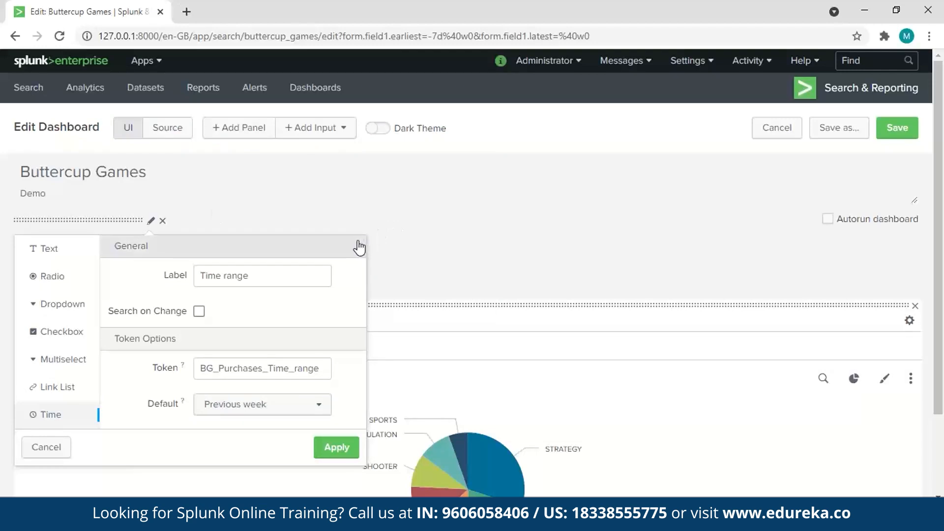
{"action": "left_click", "coordinate": [333, 450]}
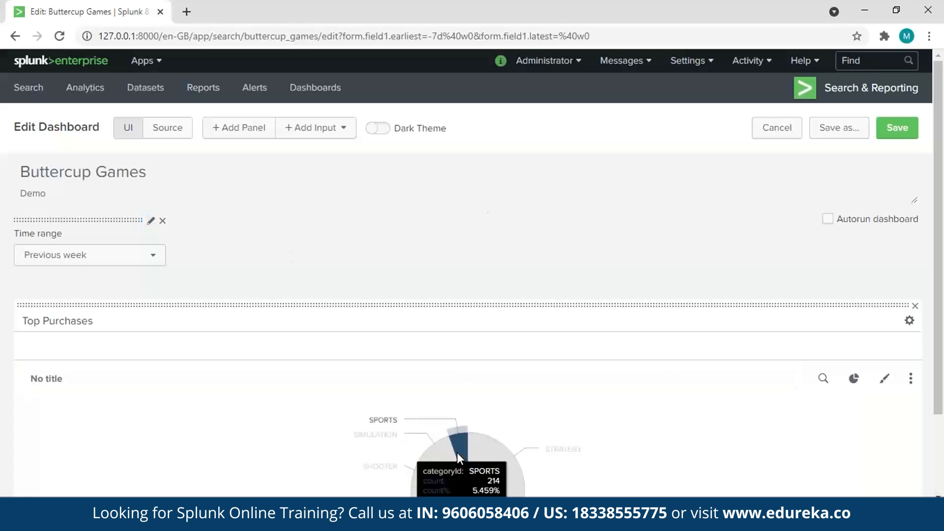
{"action": "mouse_move", "coordinate": [480, 455]}
{"action": "left_click", "coordinate": [346, 387]}
{"action": "left_click", "coordinate": [364, 300]}
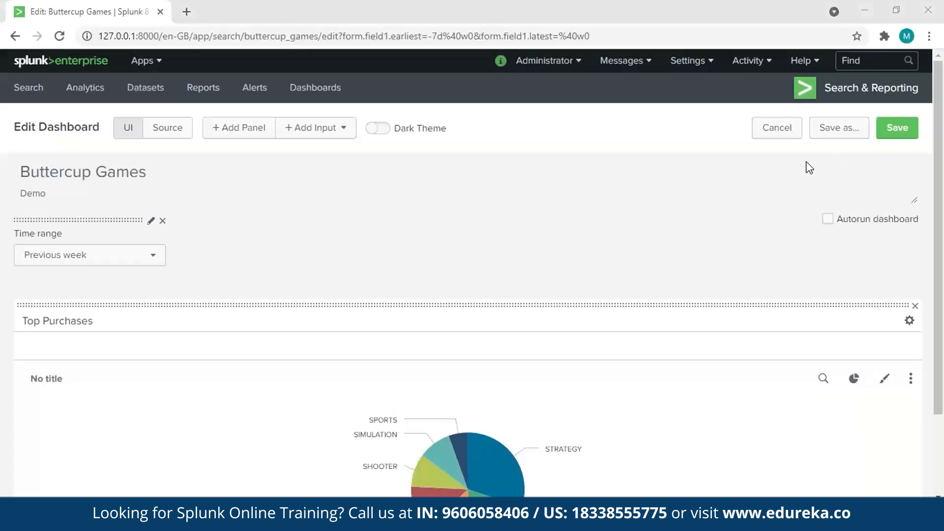
{"action": "left_click", "coordinate": [910, 322]}
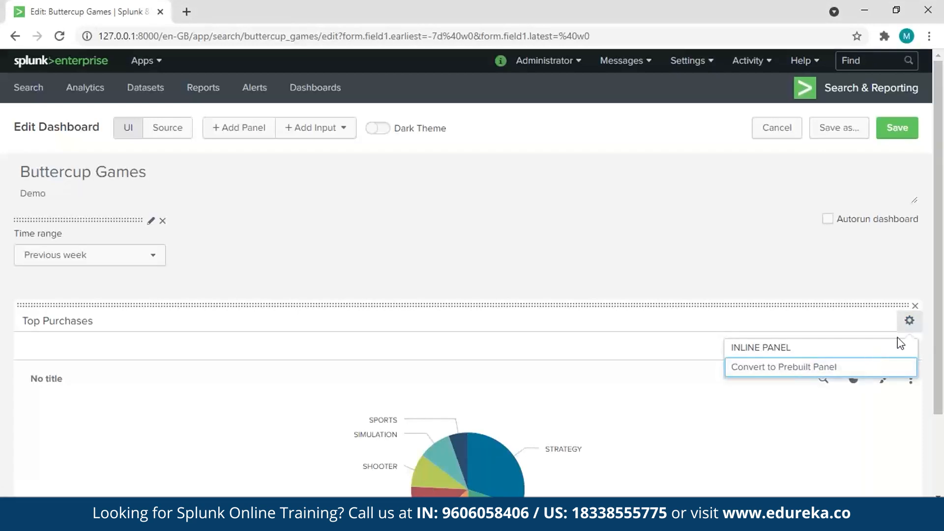
{"action": "left_click", "coordinate": [914, 328]}
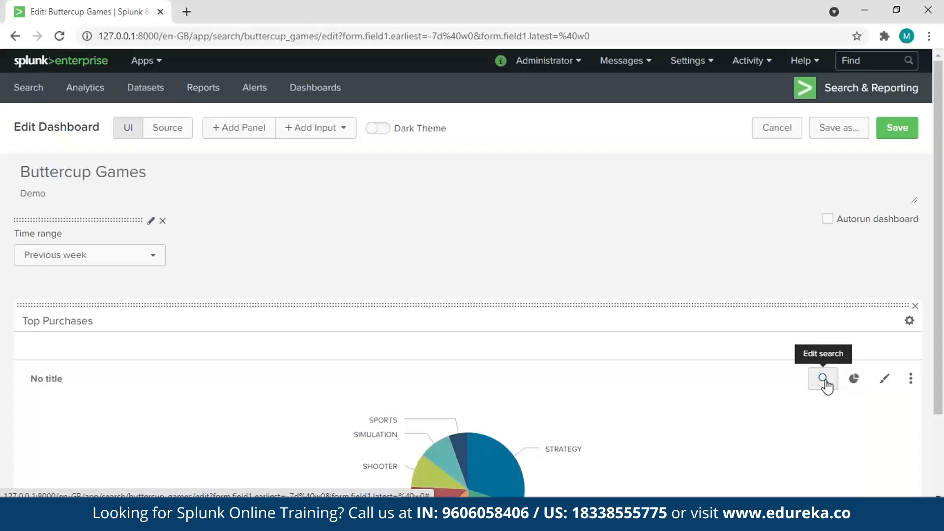
- Try a bar chart for the Top Purchases panel and switch it back to a pie chart
{"action": "left_click", "coordinate": [855, 384]}
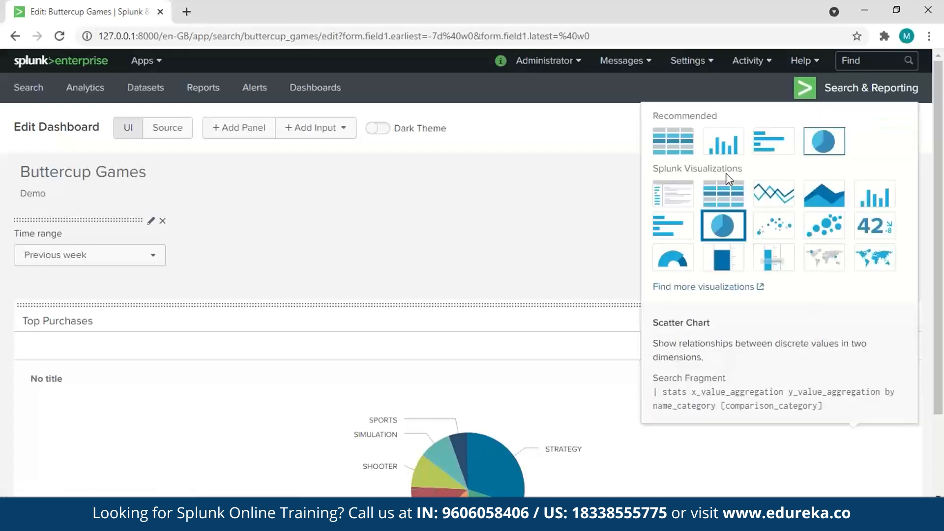
{"action": "left_click", "coordinate": [771, 142]}
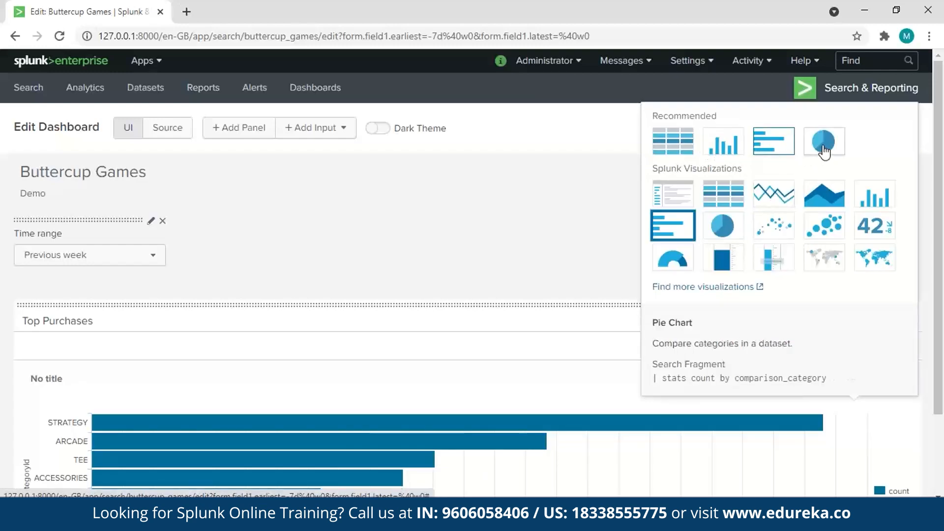
{"action": "left_click", "coordinate": [823, 147]}
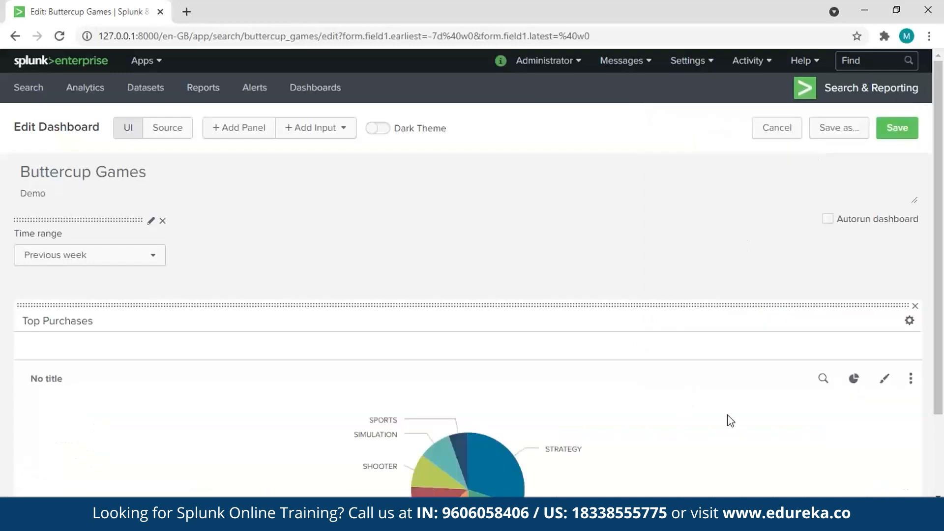
- Look over the visualization format settings and additional actions available for the Top Purchases panel
{"action": "left_click", "coordinate": [885, 380]}
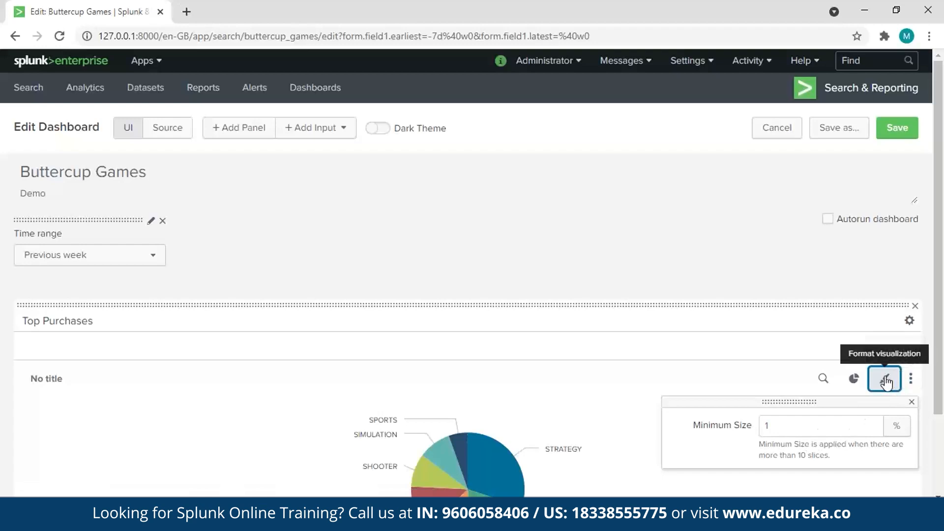
{"action": "left_click", "coordinate": [911, 382]}
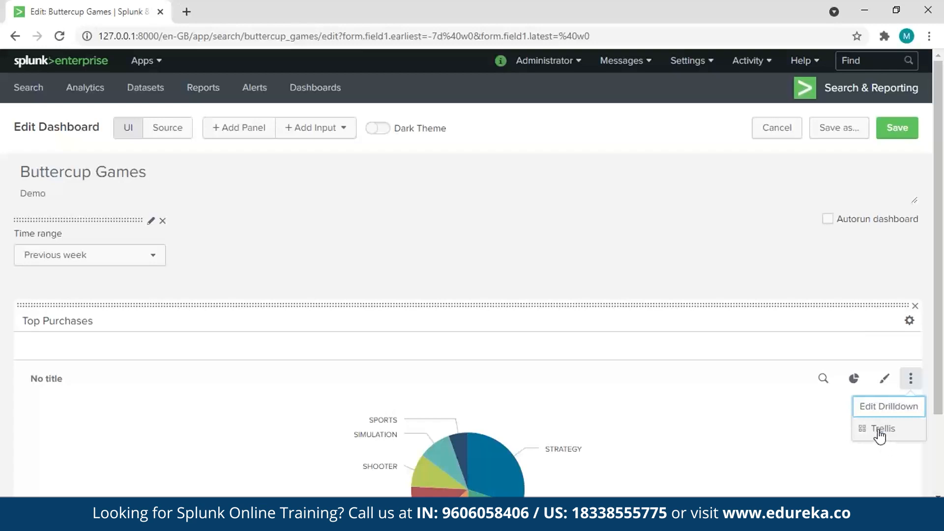
{"action": "left_click", "coordinate": [911, 382]}
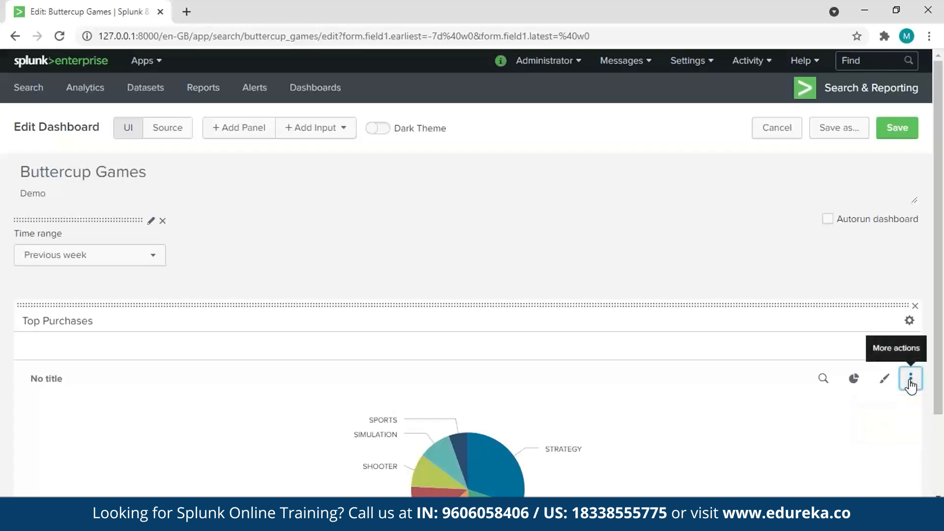
- Set the Top Purchases search's time range to Shared Time Picker (BG_Purchases_Time_range) and save the dashboard
{"action": "left_click", "coordinate": [824, 379]}
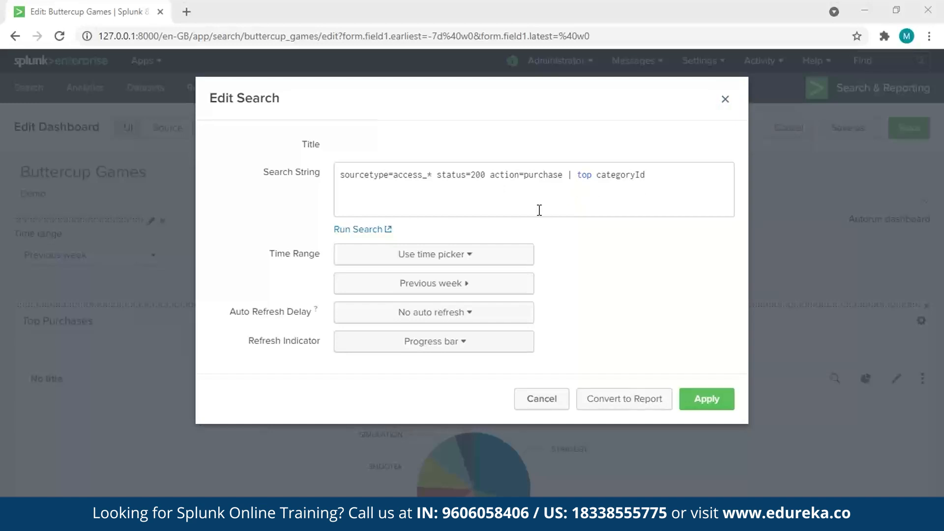
{"action": "left_click", "coordinate": [457, 259]}
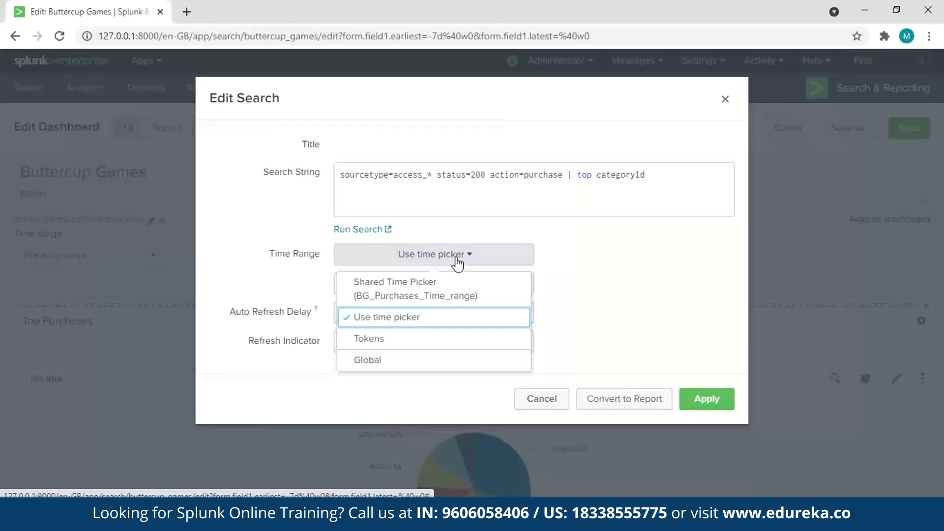
{"action": "left_click", "coordinate": [428, 295]}
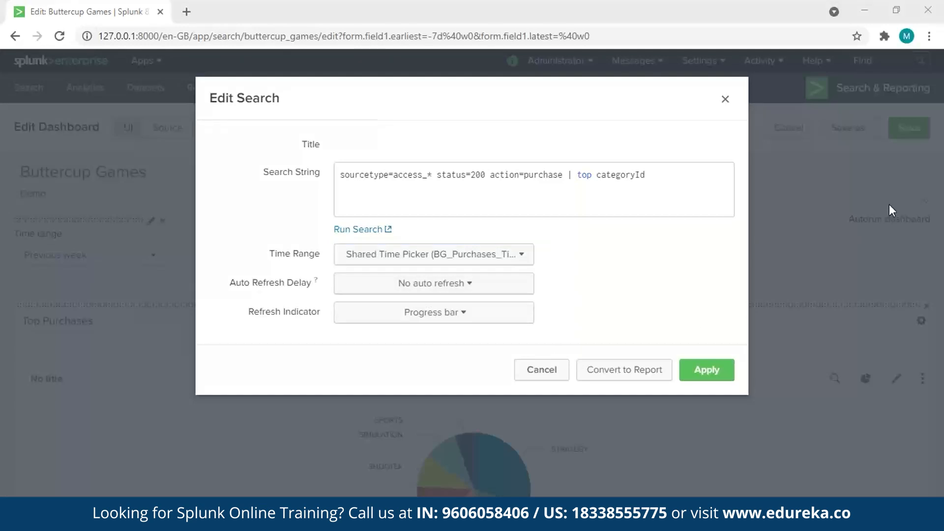
{"action": "left_click", "coordinate": [700, 374]}
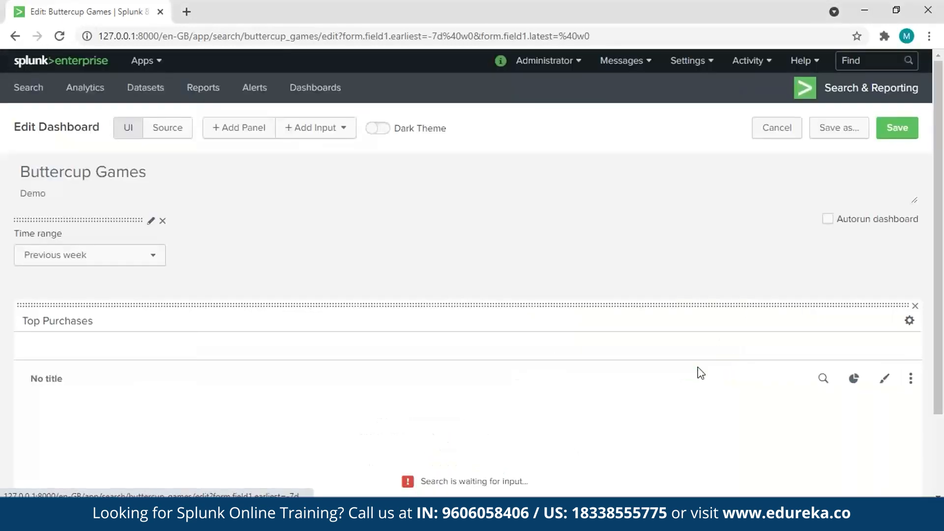
{"action": "left_click", "coordinate": [893, 132]}
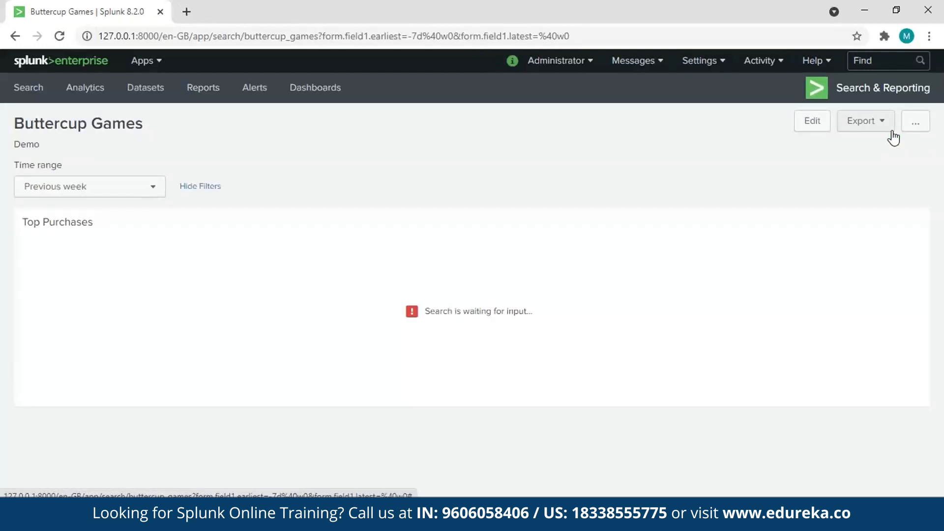
- Review the export choices and the additional actions offered for the Buttercup Games dashboard
{"action": "left_click", "coordinate": [872, 121]}
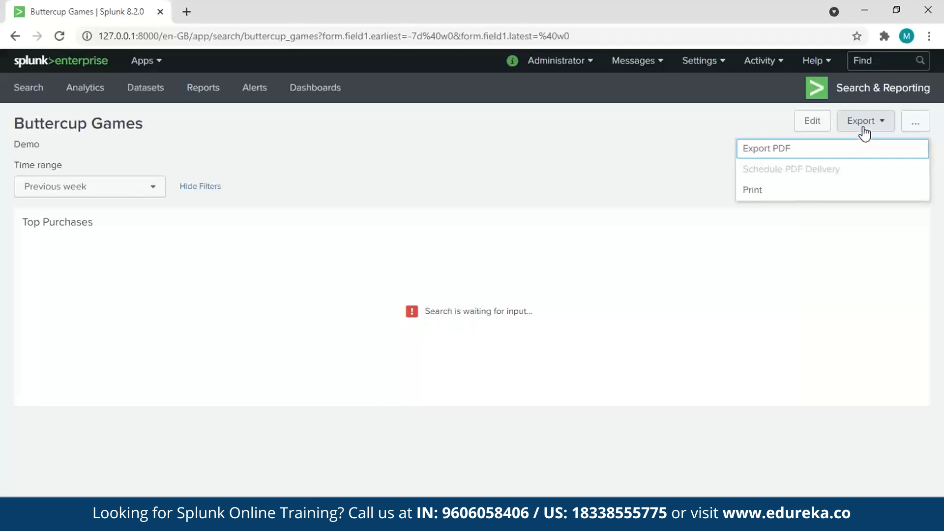
{"action": "left_click", "coordinate": [923, 127]}
{"action": "left_click", "coordinate": [923, 127]}
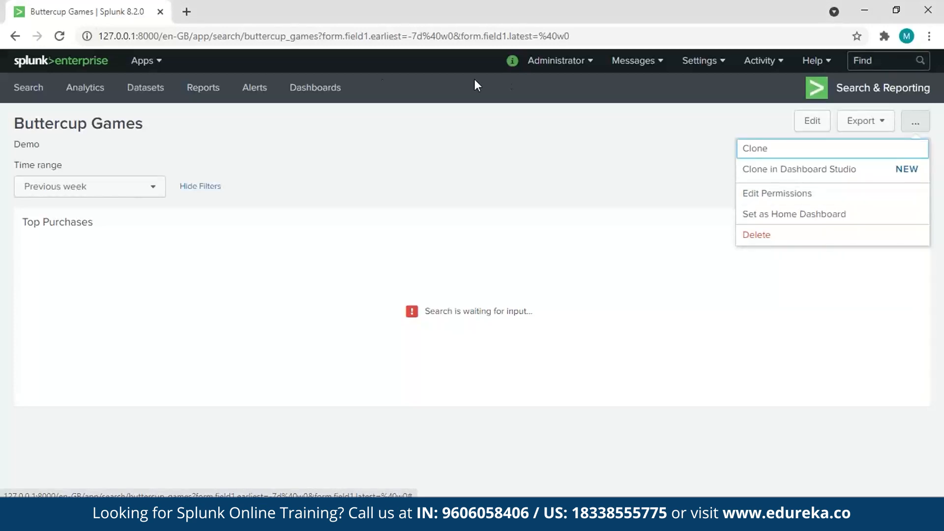
- Go to the dashboards list, check the edit options for Buttercup Games, and reopen that dashboard
{"action": "left_click", "coordinate": [314, 96]}
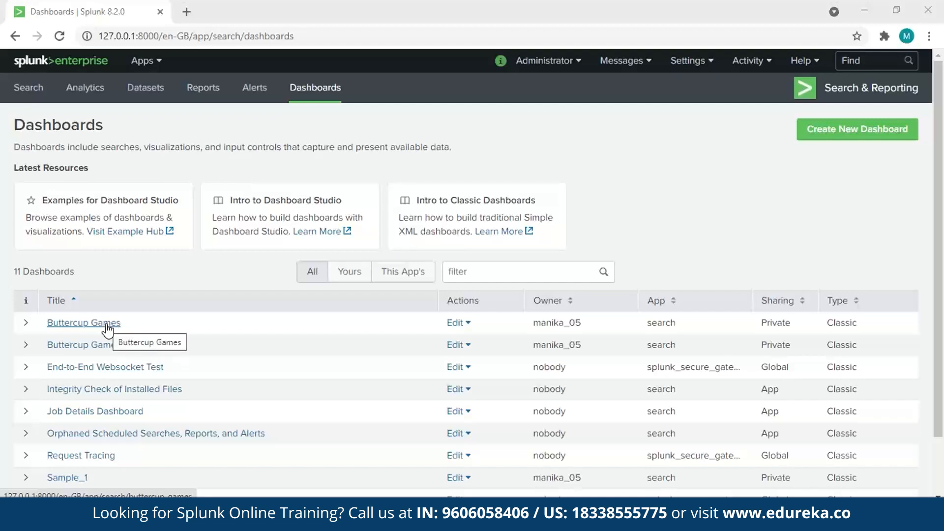
{"action": "left_click", "coordinate": [466, 326]}
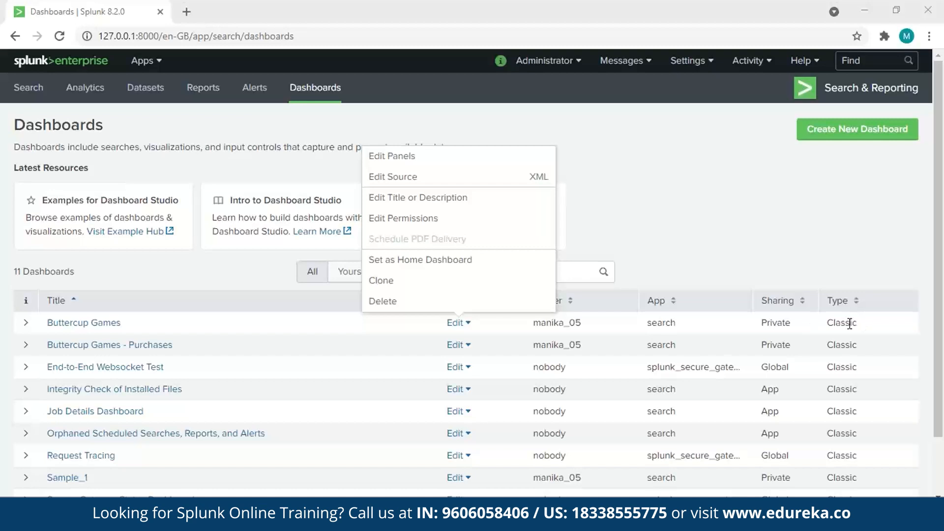
{"action": "left_click", "coordinate": [85, 325]}
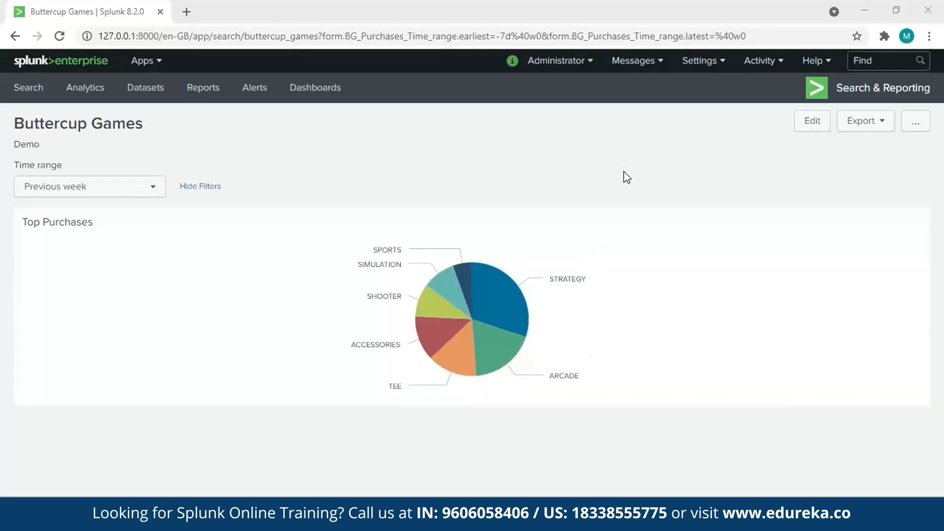
- Edit the dashboard and clone the Top Purchases by Category panel from Buttercup Games - Purchases into it, browsing the available panel sources first
{"action": "left_click", "coordinate": [807, 130]}
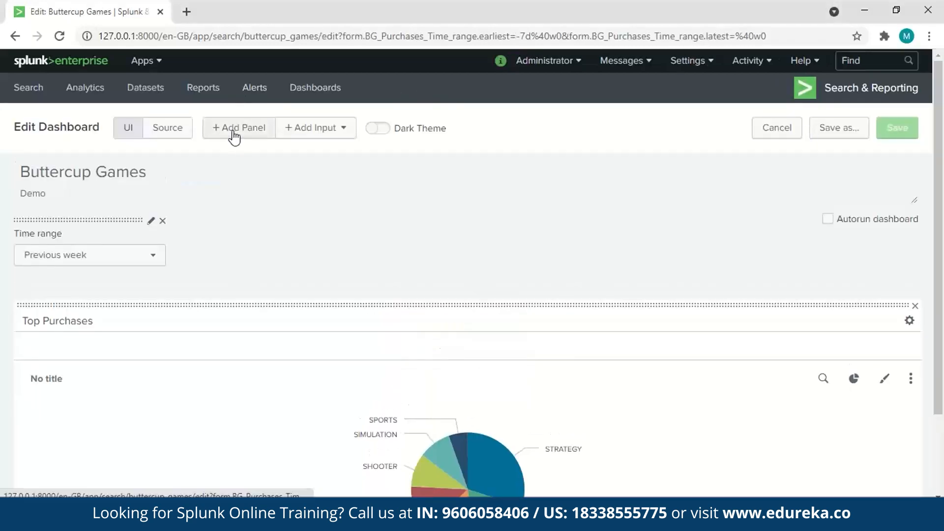
{"action": "left_click", "coordinate": [234, 139]}
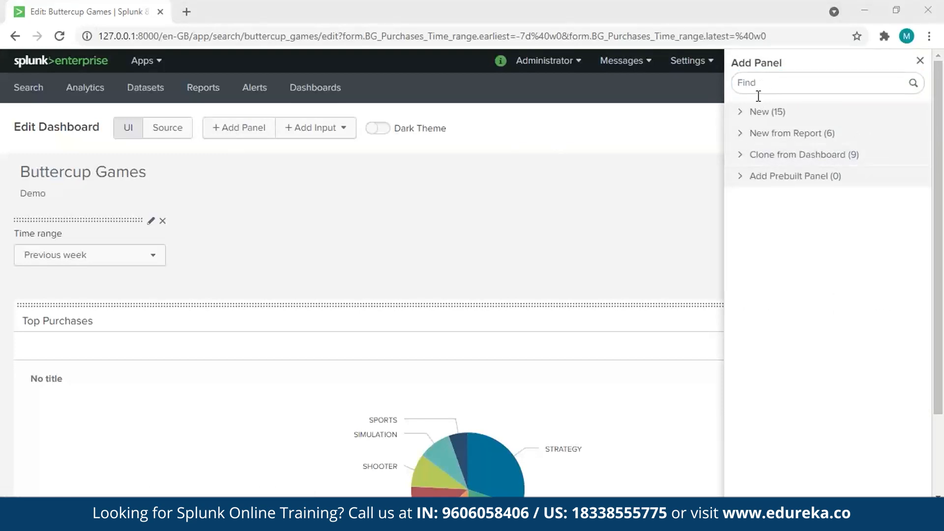
{"action": "left_click", "coordinate": [741, 117]}
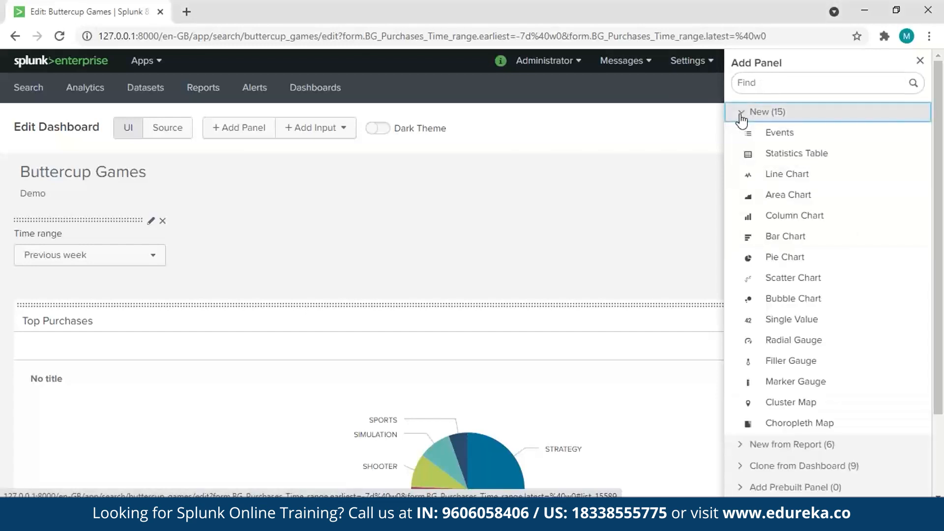
{"action": "left_click", "coordinate": [741, 117]}
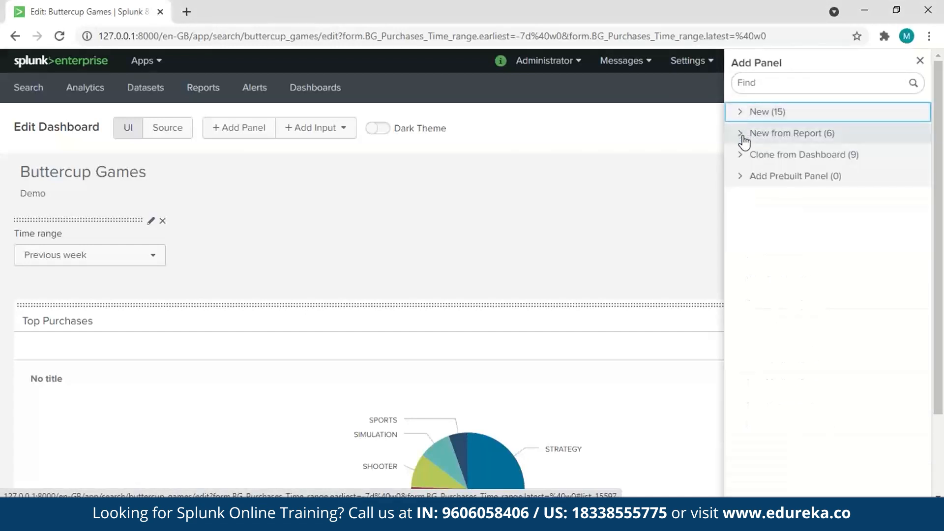
{"action": "left_click", "coordinate": [741, 136]}
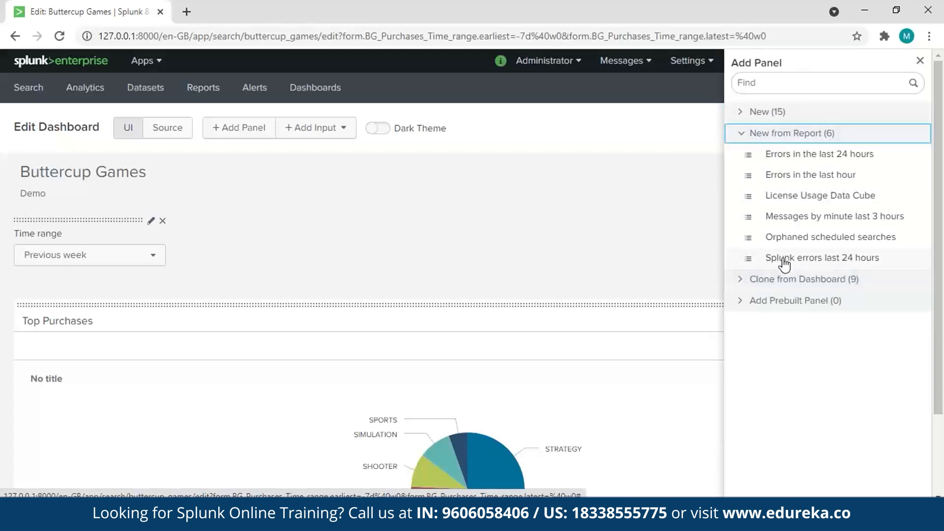
{"action": "left_click", "coordinate": [743, 139]}
{"action": "left_click", "coordinate": [741, 156]}
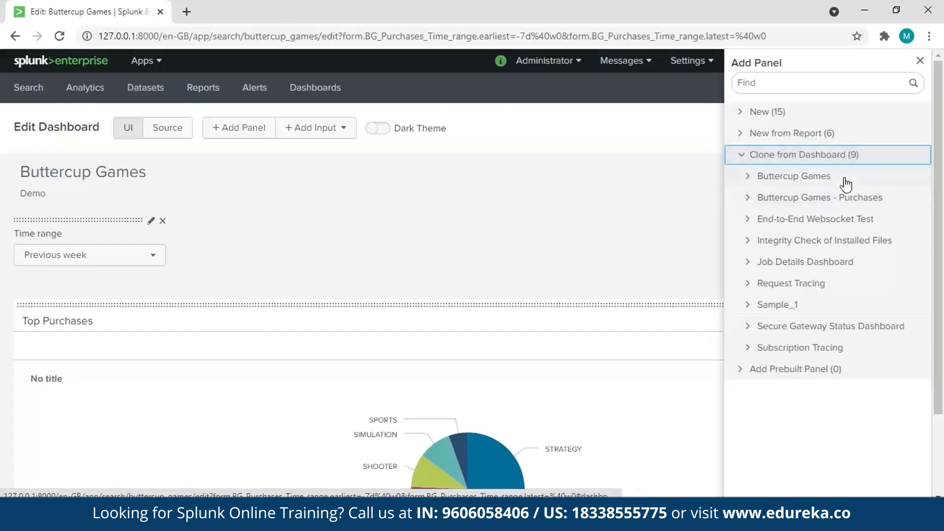
{"action": "left_click", "coordinate": [828, 201]}
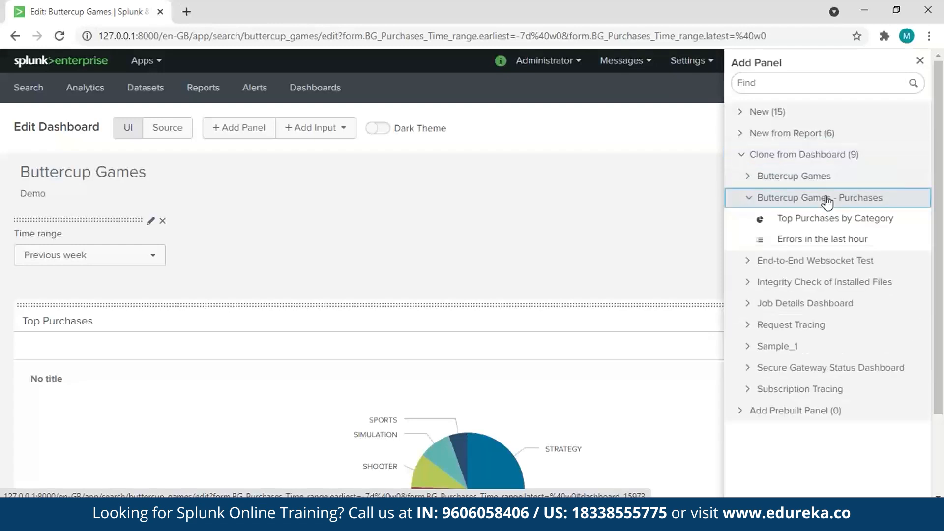
{"action": "left_click", "coordinate": [805, 220]}
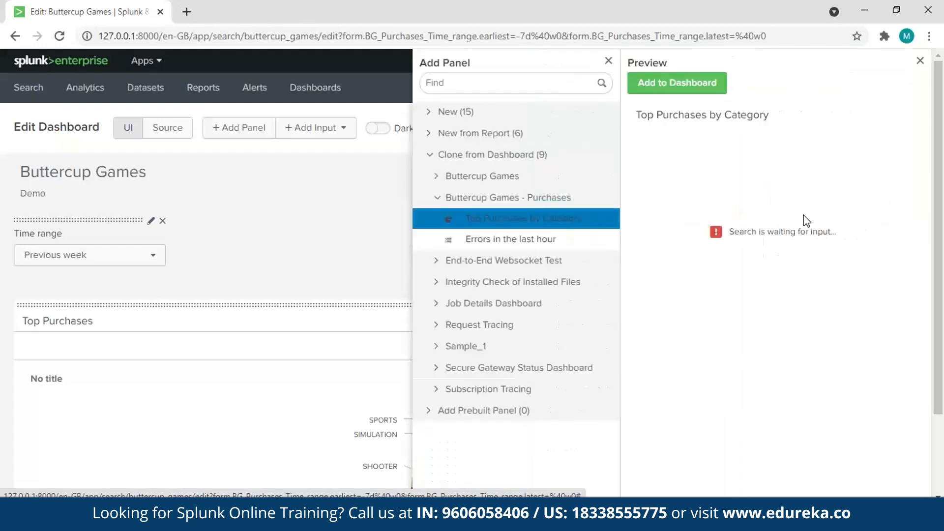
{"action": "left_click", "coordinate": [672, 84]}
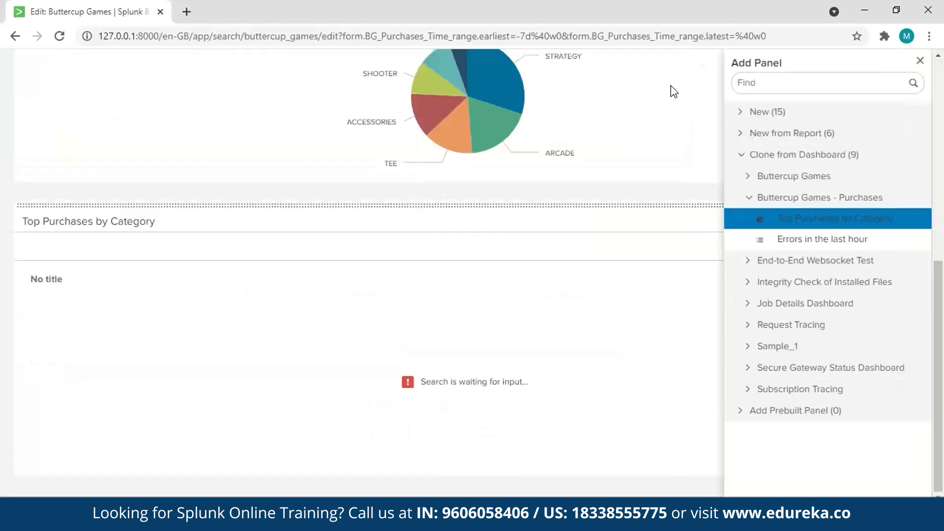
- Enable the dark theme for the dashboard, save it, and refresh the page to apply the theme
{"action": "left_click_drag", "start_coordinate": [936, 270], "coordinate": [940, 218]}
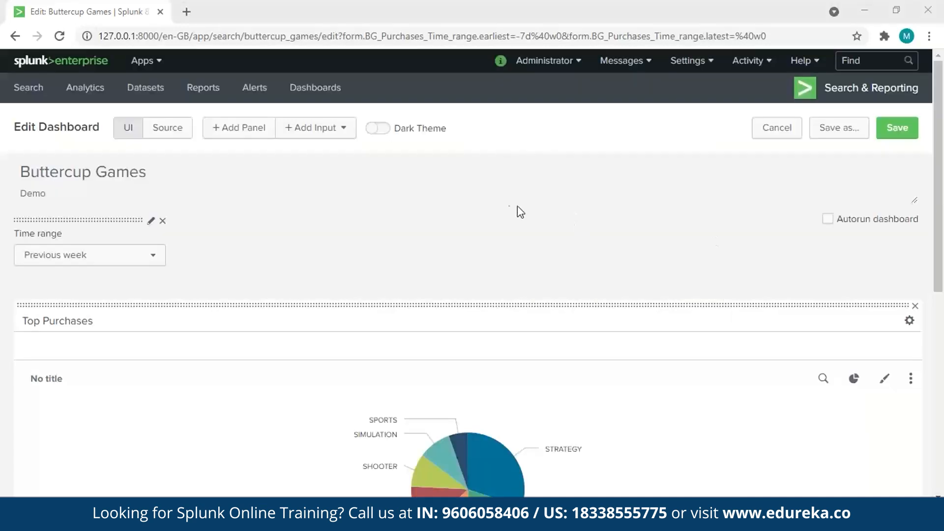
{"action": "left_click", "coordinate": [386, 131]}
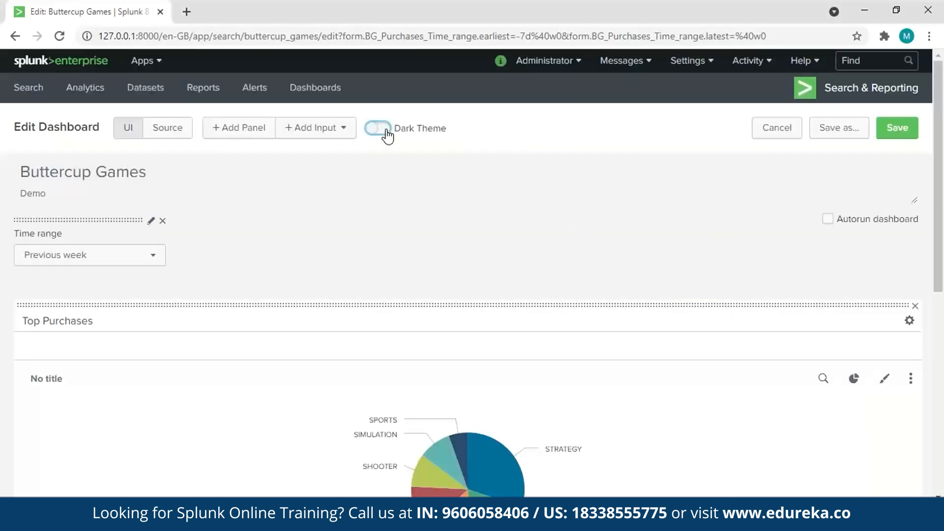
{"action": "left_click", "coordinate": [762, 173]}
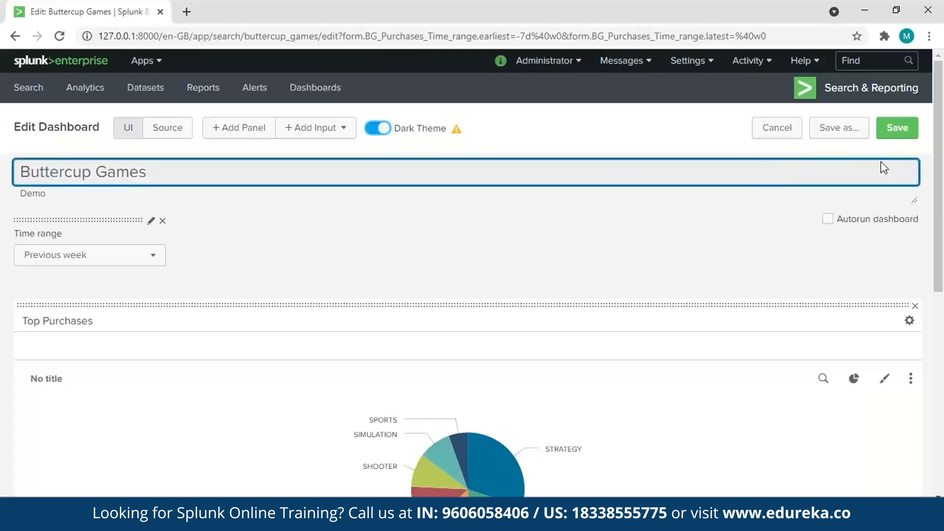
{"action": "left_click", "coordinate": [900, 130]}
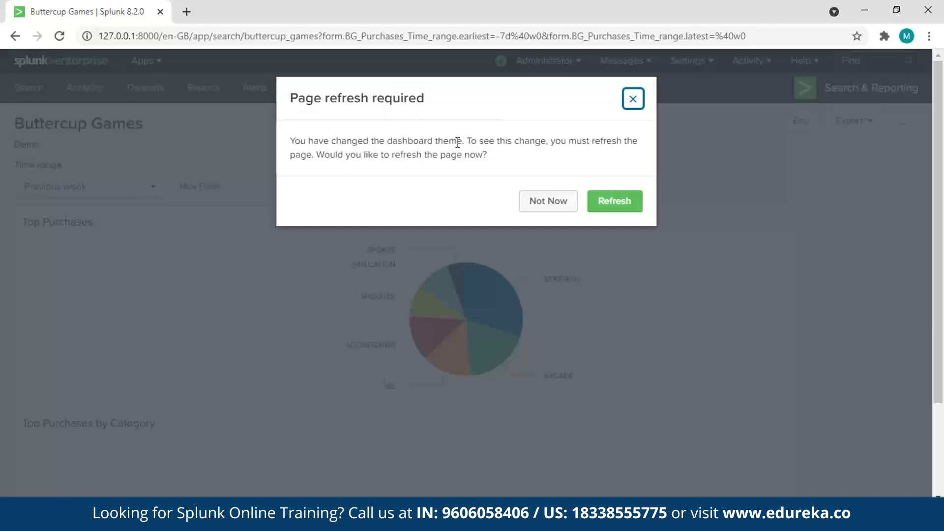
{"action": "left_click", "coordinate": [613, 201]}
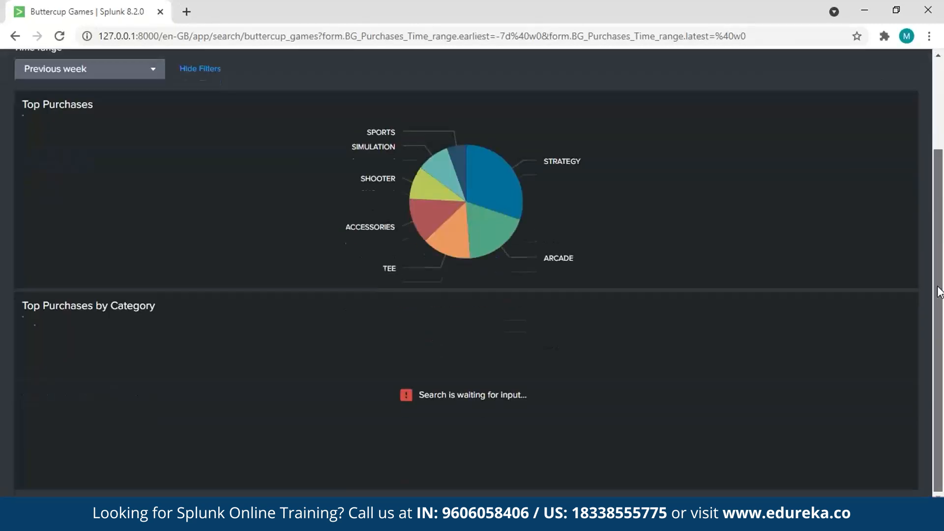
- Examine the category counts and percentages of the slices in the Top Purchases pie chart
{"action": "left_click_drag", "start_coordinate": [939, 287], "coordinate": [926, 238]}
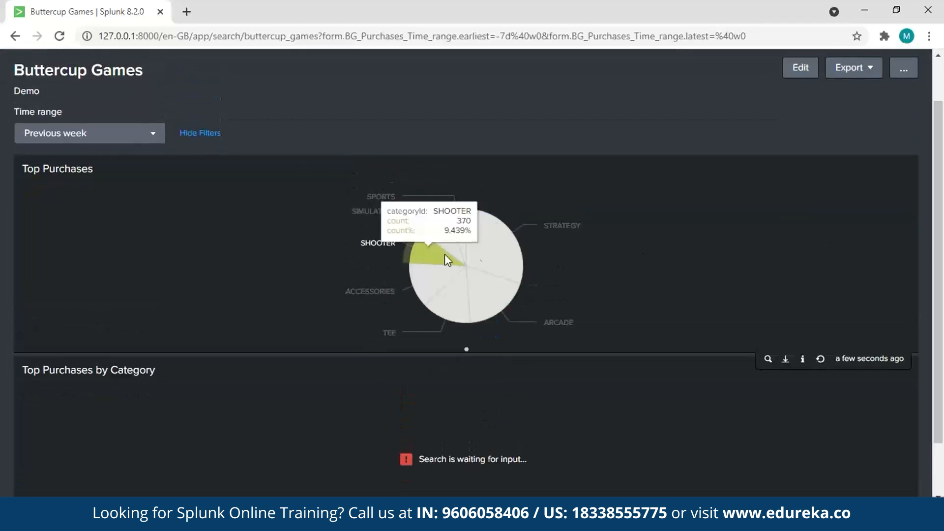
{"action": "mouse_move", "coordinate": [466, 315]}
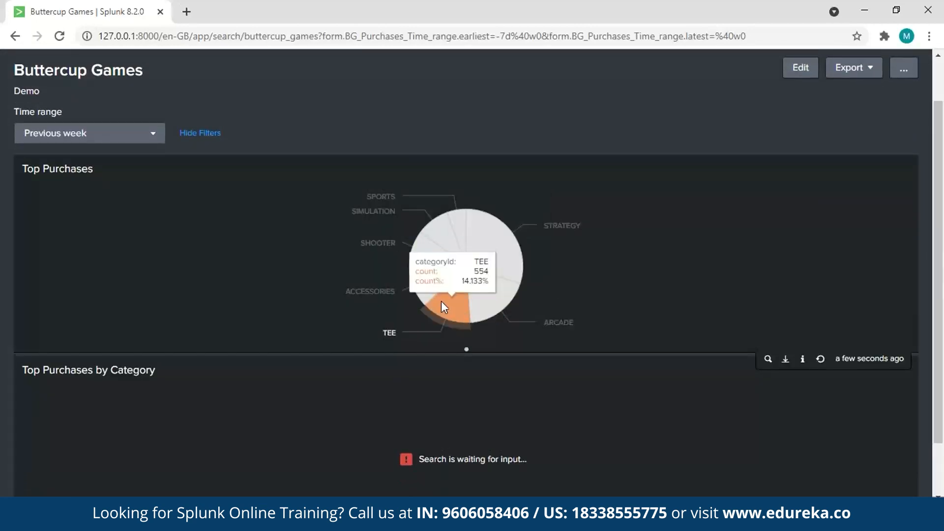
{"action": "mouse_move", "coordinate": [433, 293]}
{"action": "mouse_move", "coordinate": [469, 259]}
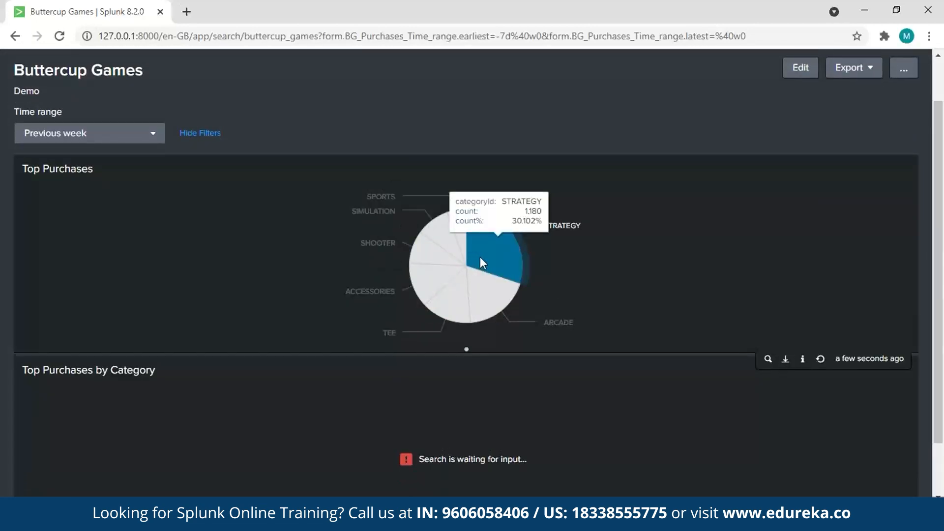
{"action": "mouse_move", "coordinate": [489, 288]}
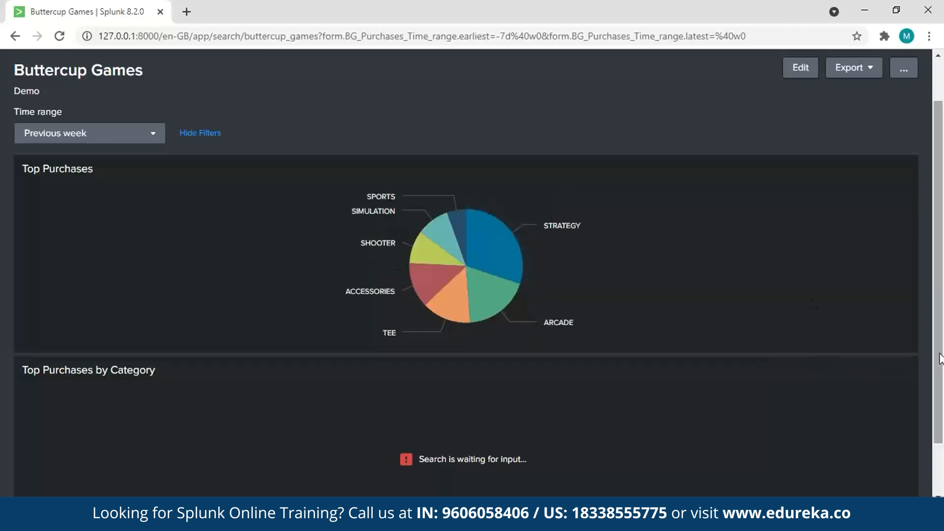
- Return to the Splunk Enterprise home page
{"action": "scroll", "coordinate": [916, 268], "scroll_direction": "up", "scroll_amount": 2}
{"action": "left_click", "coordinate": [39, 64]}
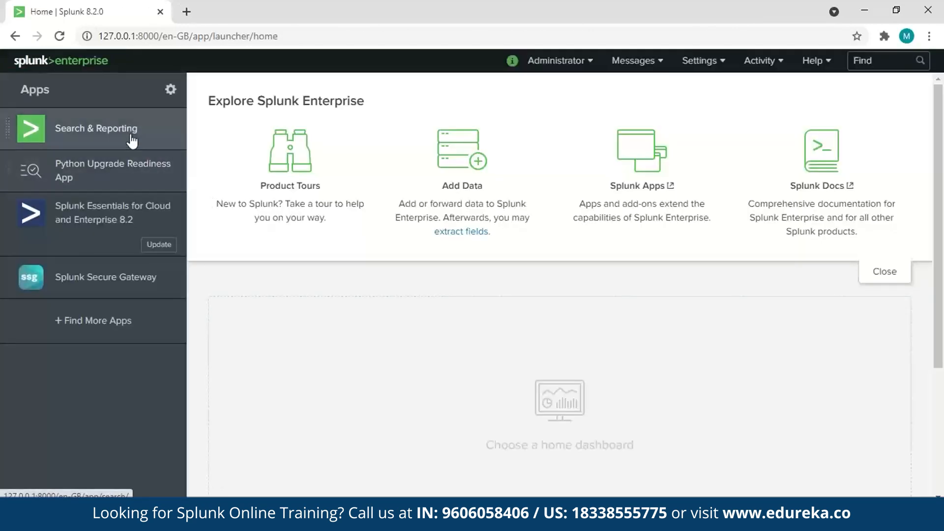